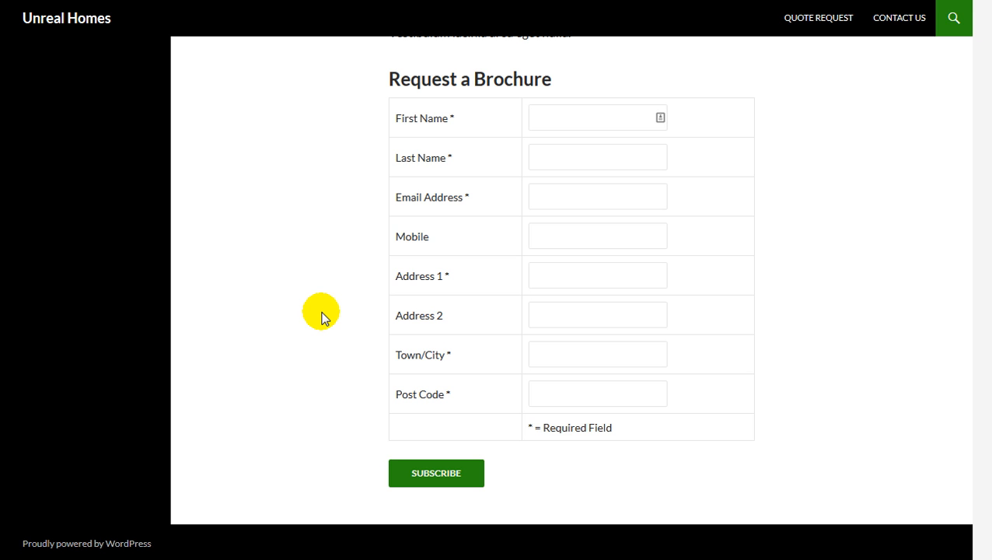
- Open the Traditional Kitchens Brochure Request web form in the CRM for editing
scroll(323, 317, up, 5)
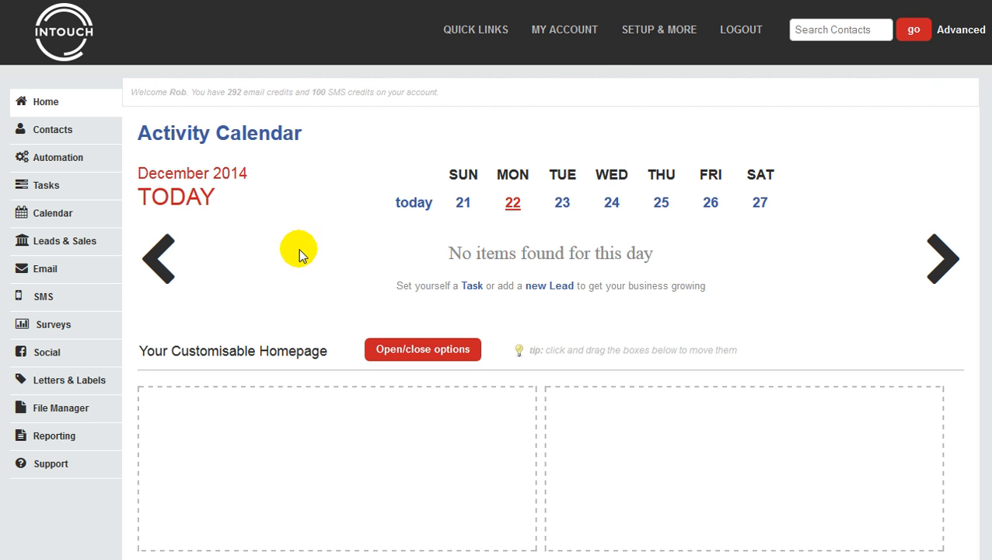
mouse_move(655, 39)
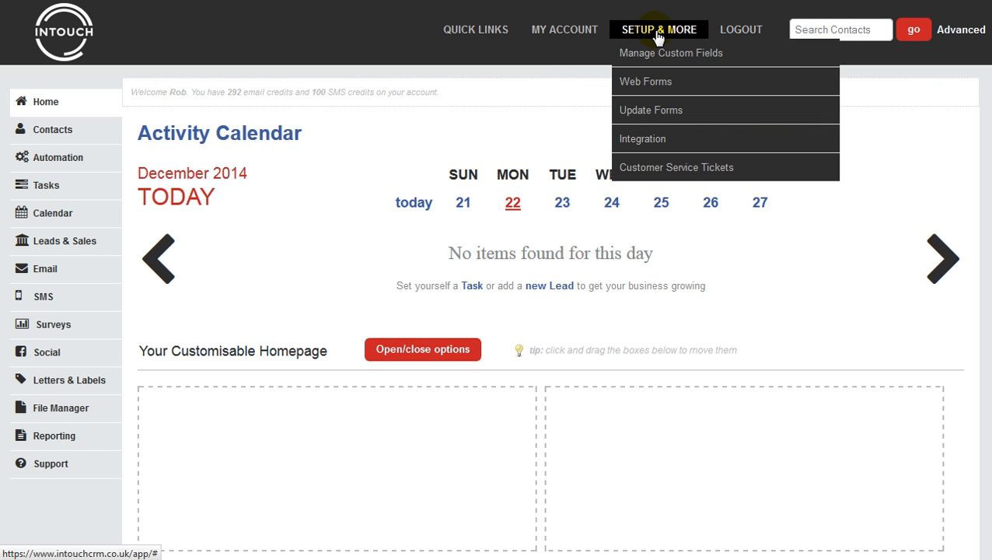
click(657, 82)
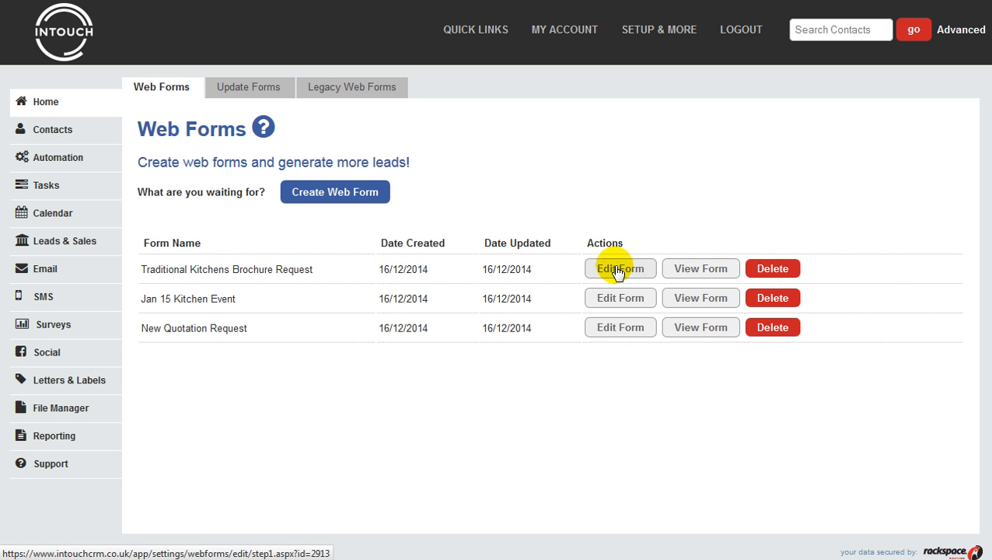
click(617, 270)
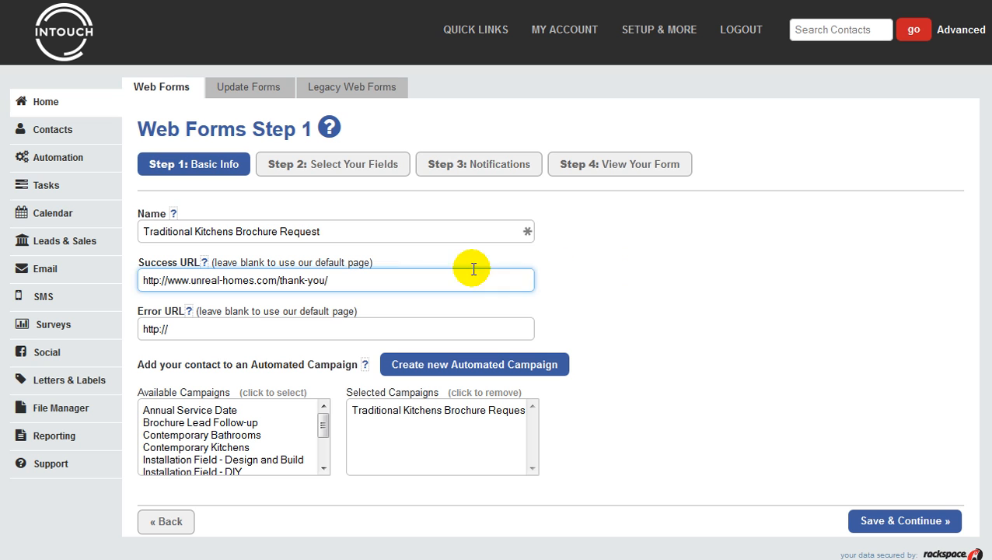
- Examine the web form's name, success URL and error URL in its basic info
drag(386, 232, 133, 232)
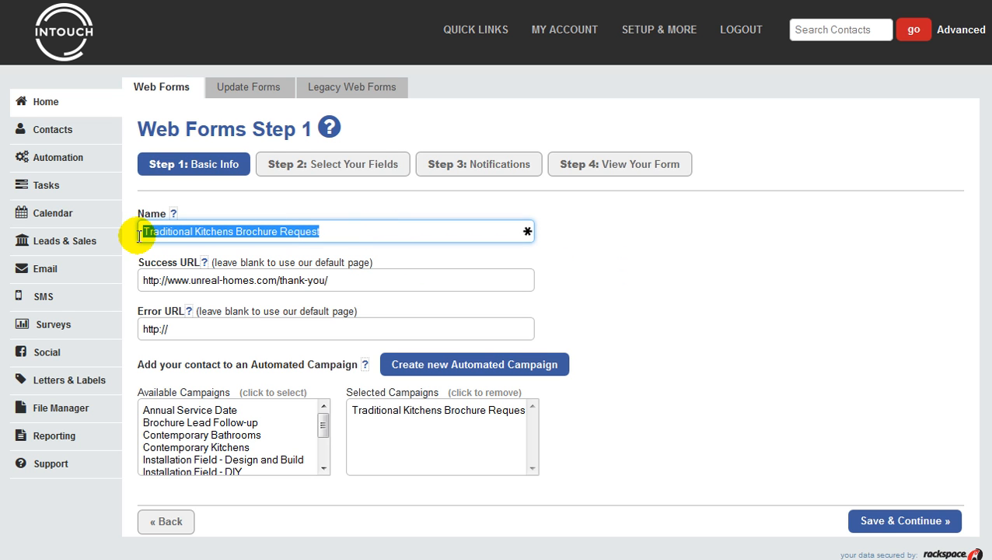
click(370, 278)
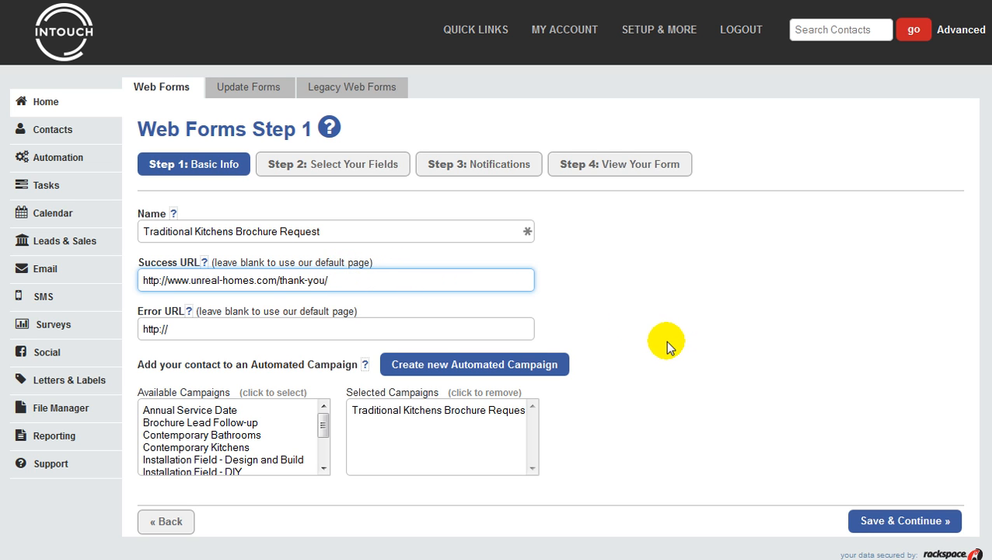
drag(414, 280, 111, 272)
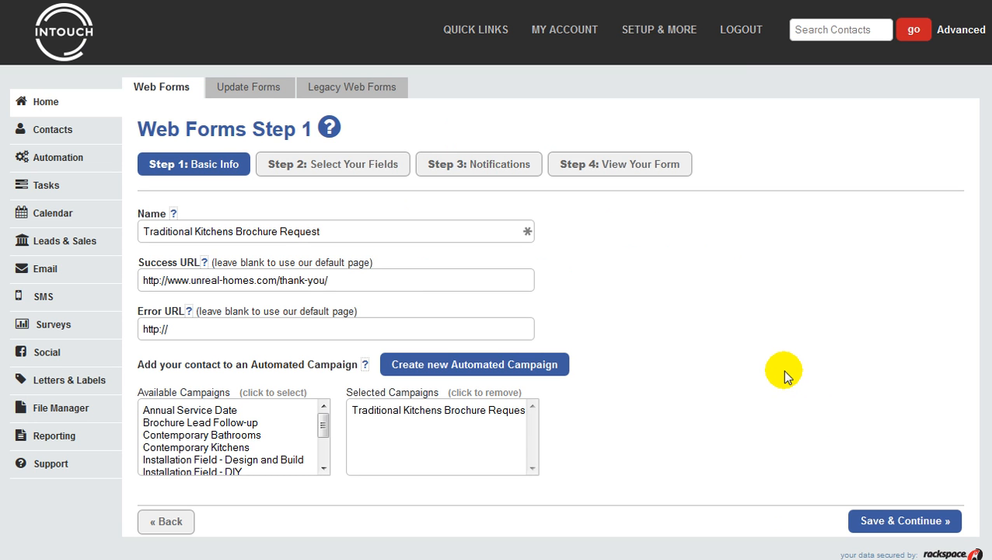
click(161, 280)
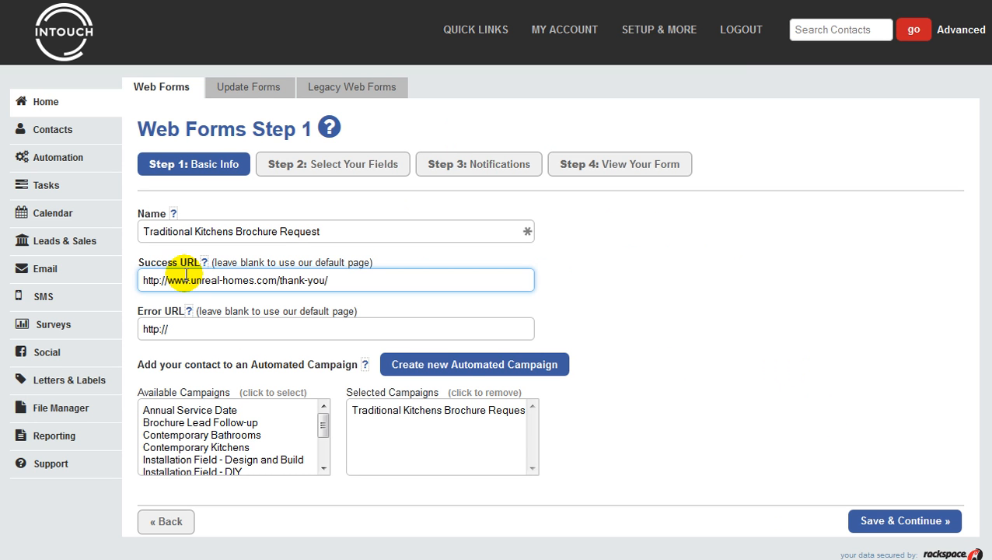
click(248, 327)
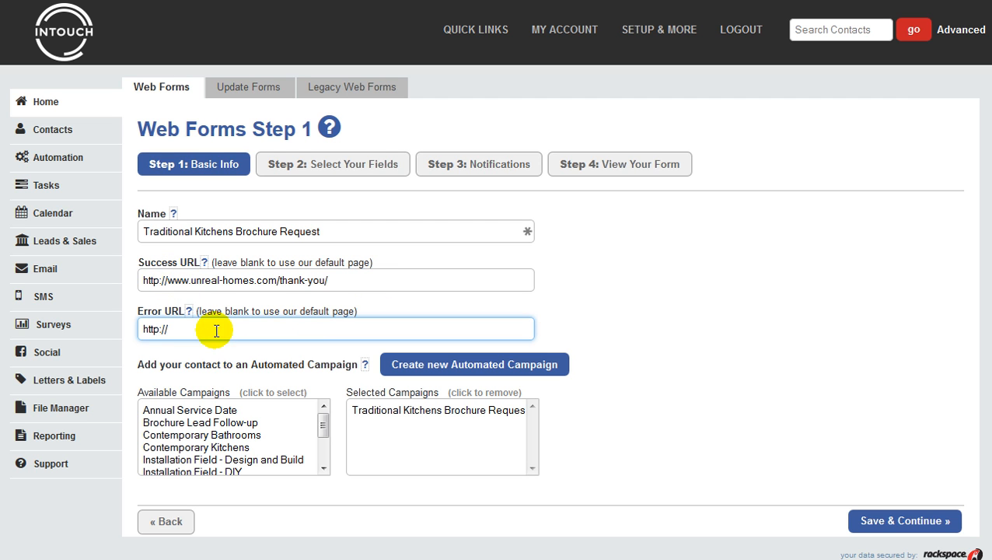
click(261, 344)
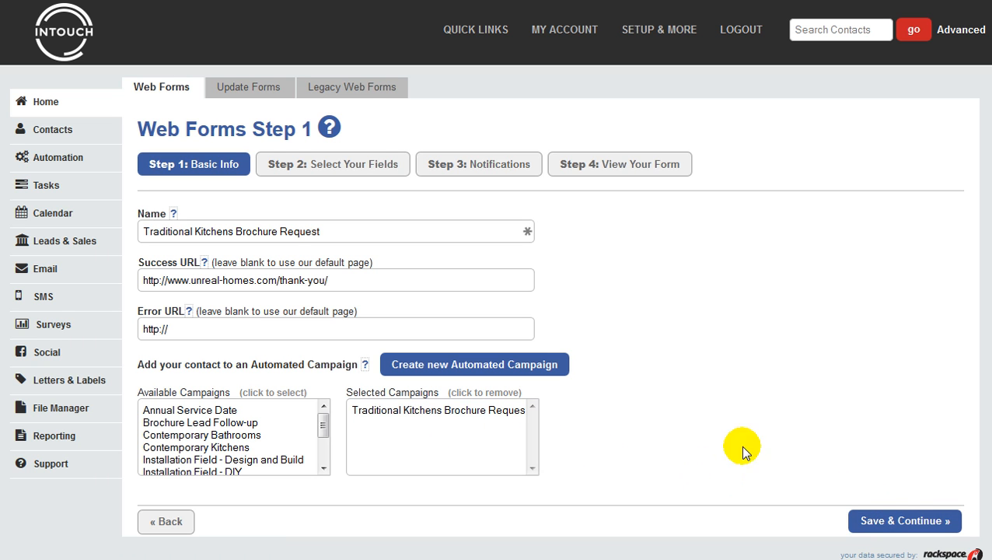
- Save the form's basic info, review its selected fields and continue to the notification settings
click(901, 526)
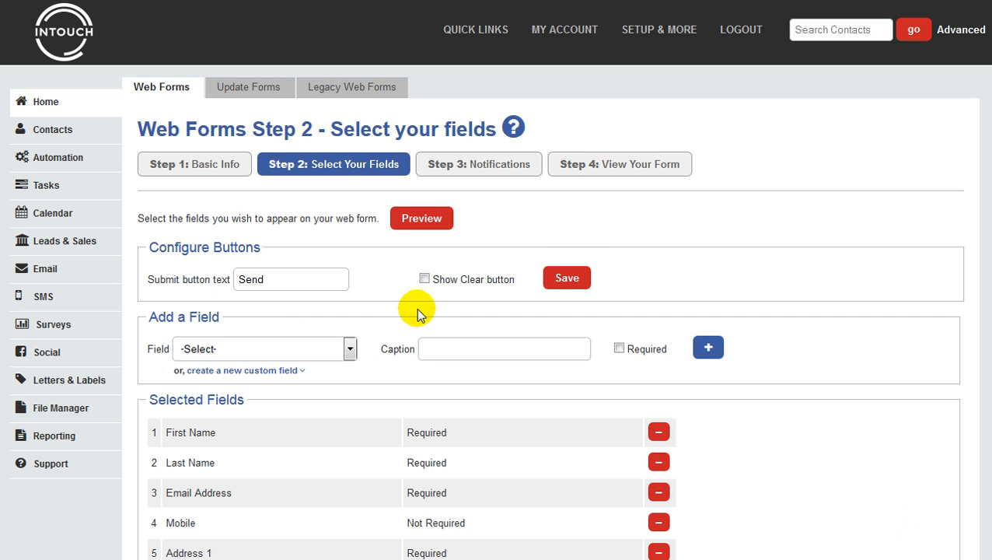
scroll(801, 311, down, 3)
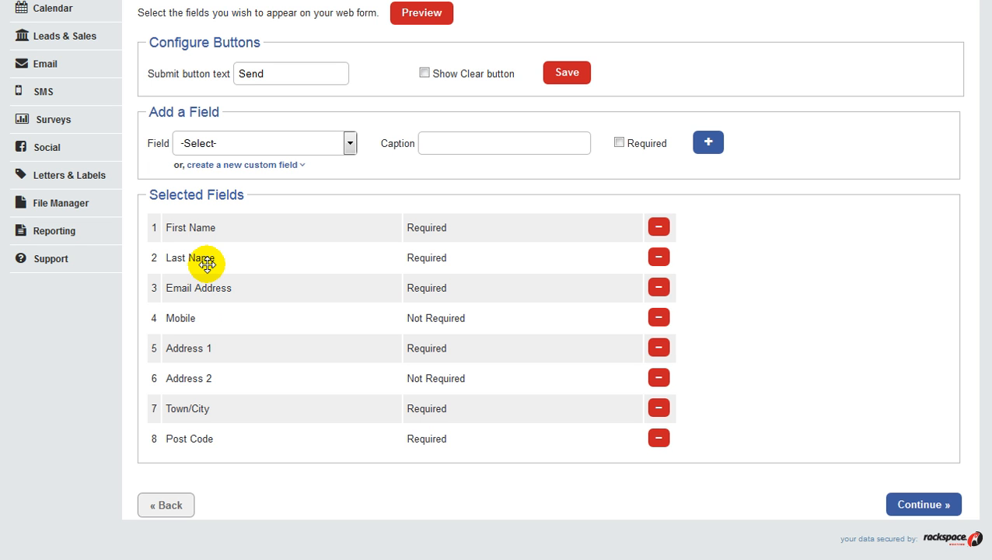
click(954, 507)
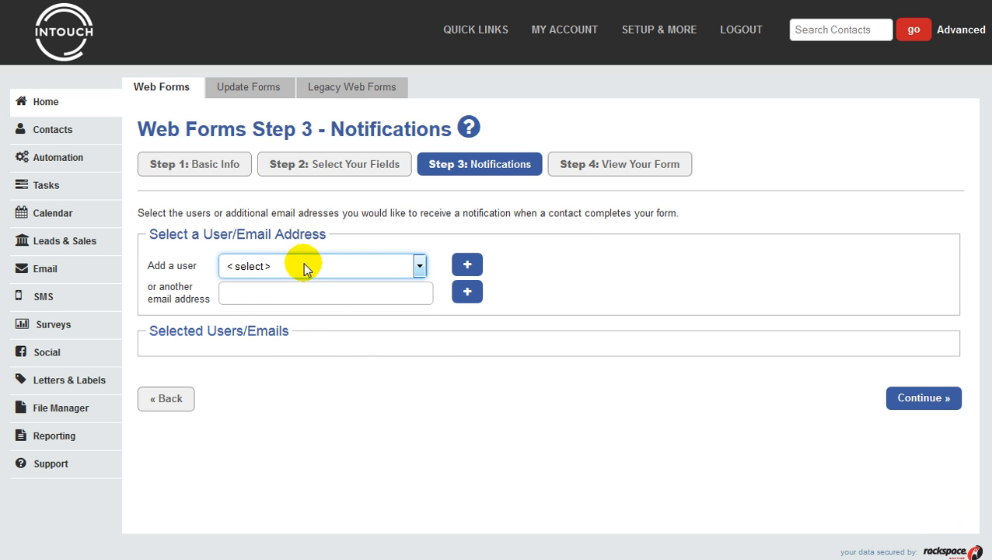
- Add the second user in the user list as a notification recipient for the form
click(311, 289)
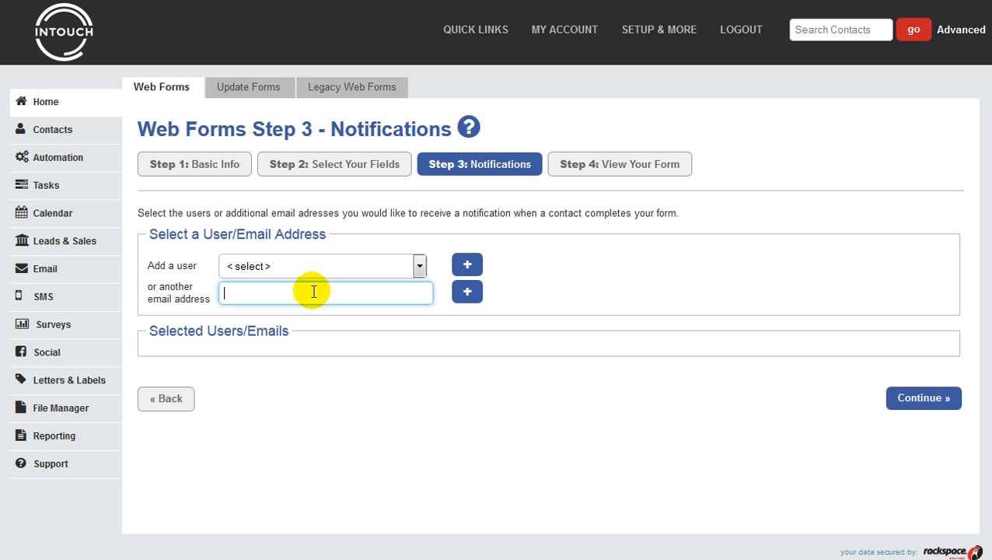
click(420, 267)
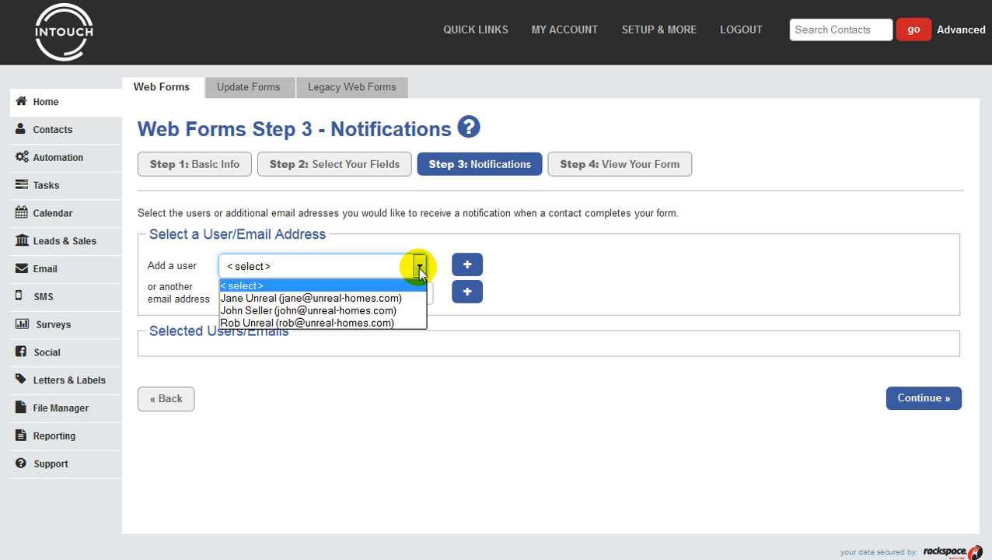
click(401, 311)
click(472, 265)
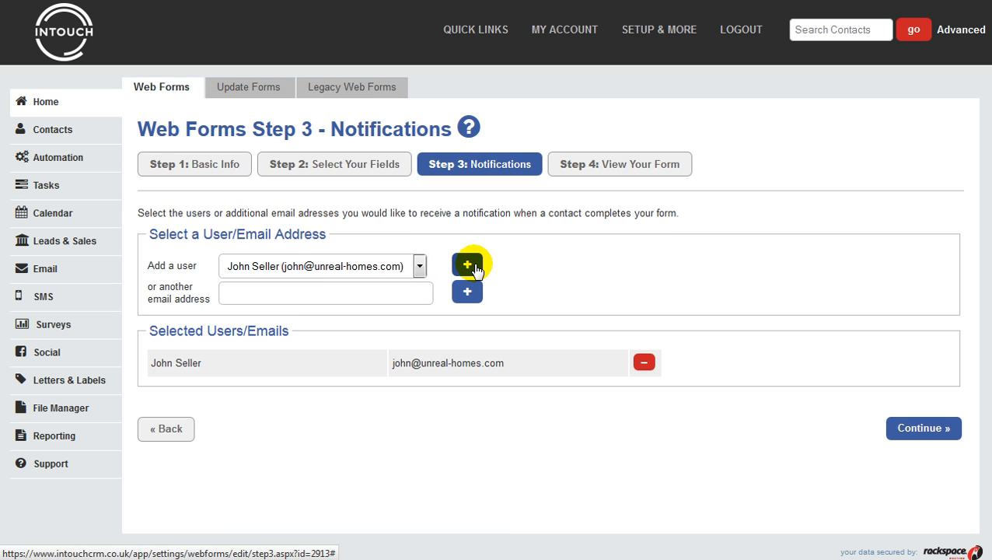
- Continue to the final form step and examine the automatic and manual form code
click(937, 435)
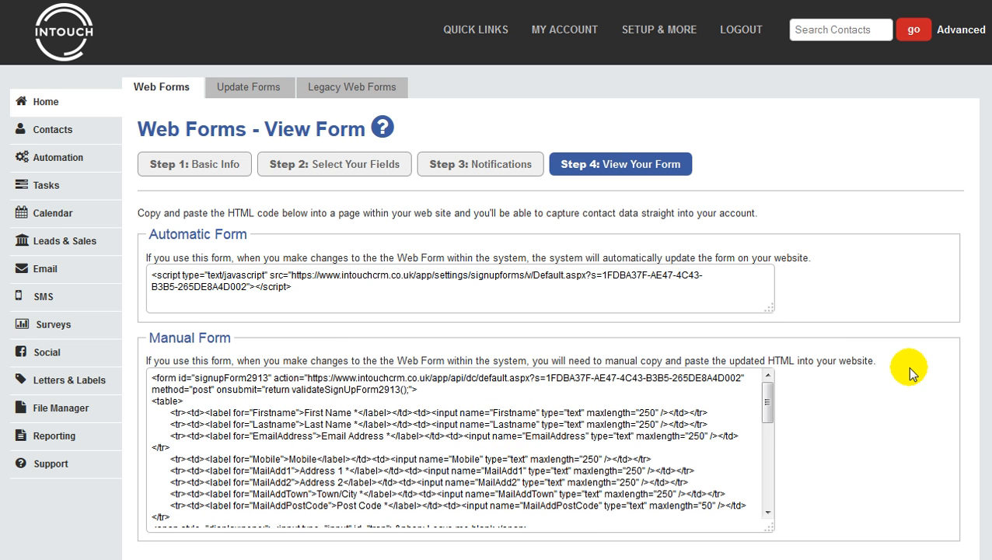
scroll(907, 367, down, 1)
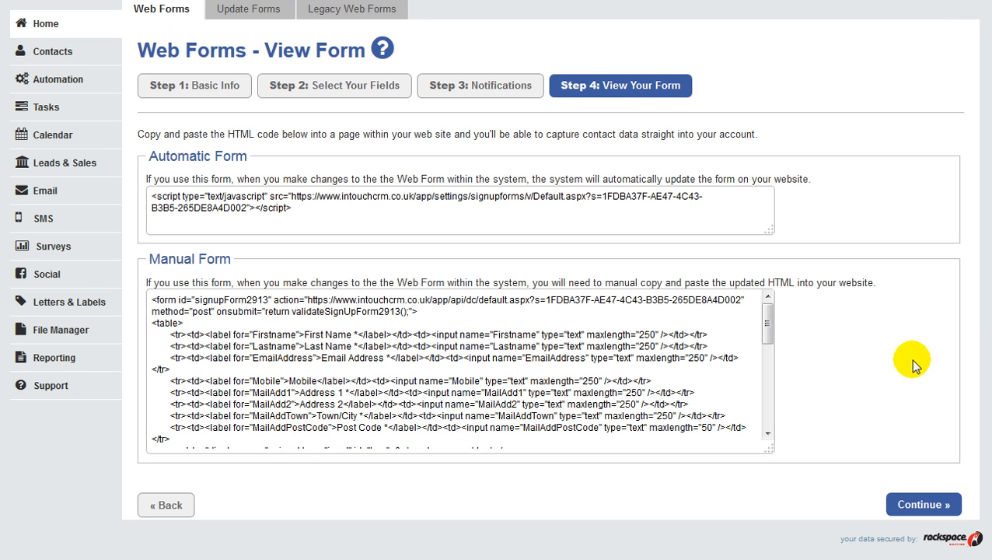
scroll(912, 364, up, 1)
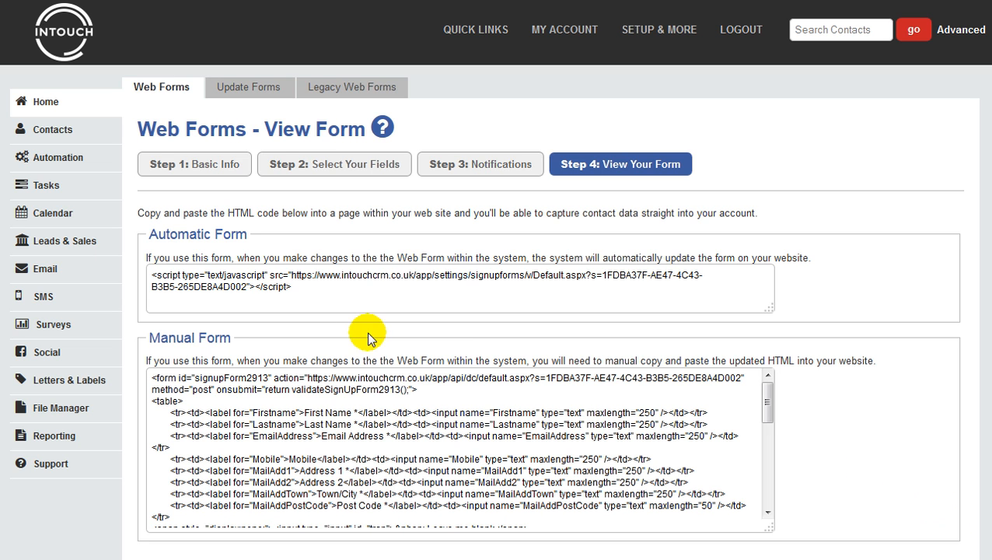
- Open the automated campaigns list and show 20 campaigns per page
click(61, 162)
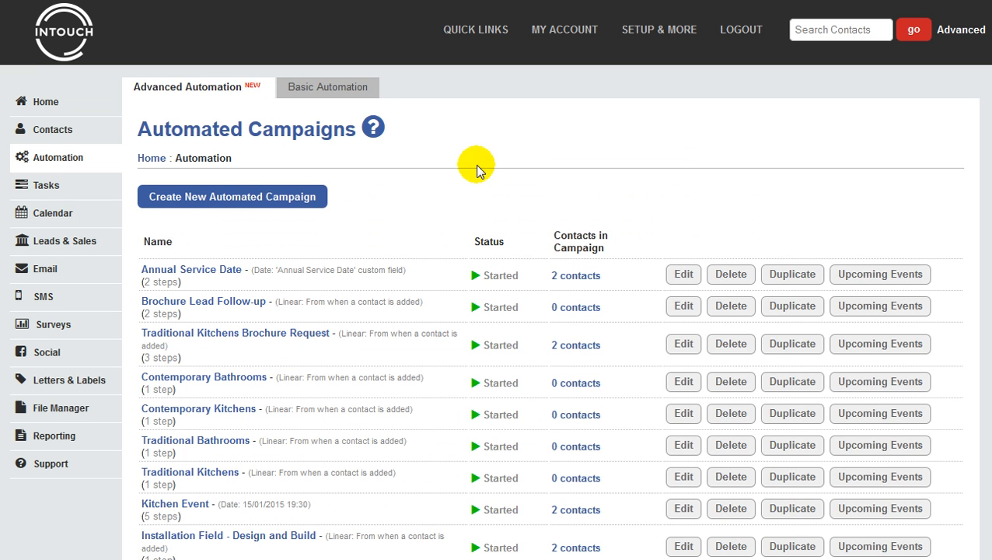
scroll(477, 170, down, 2)
click(216, 473)
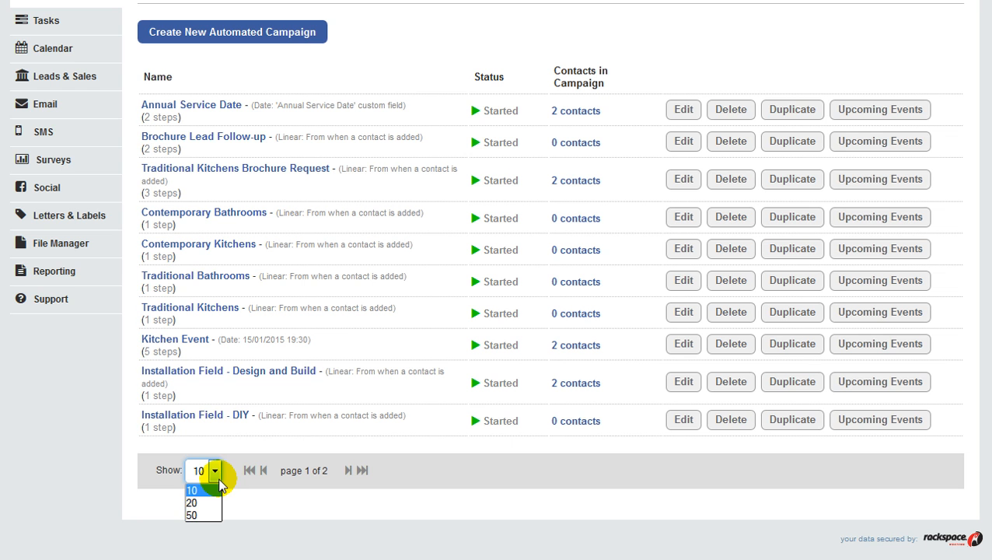
click(205, 504)
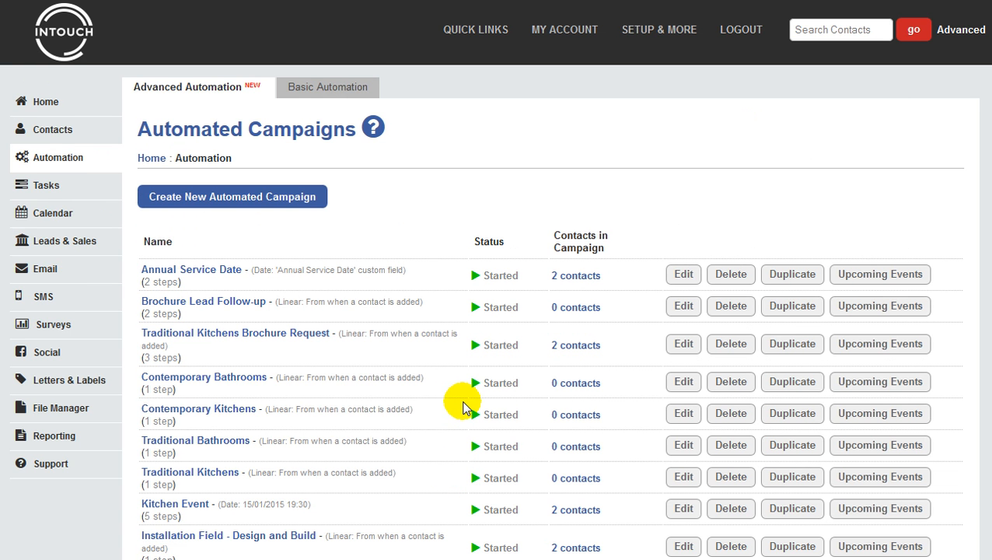
scroll(464, 408, down, 2)
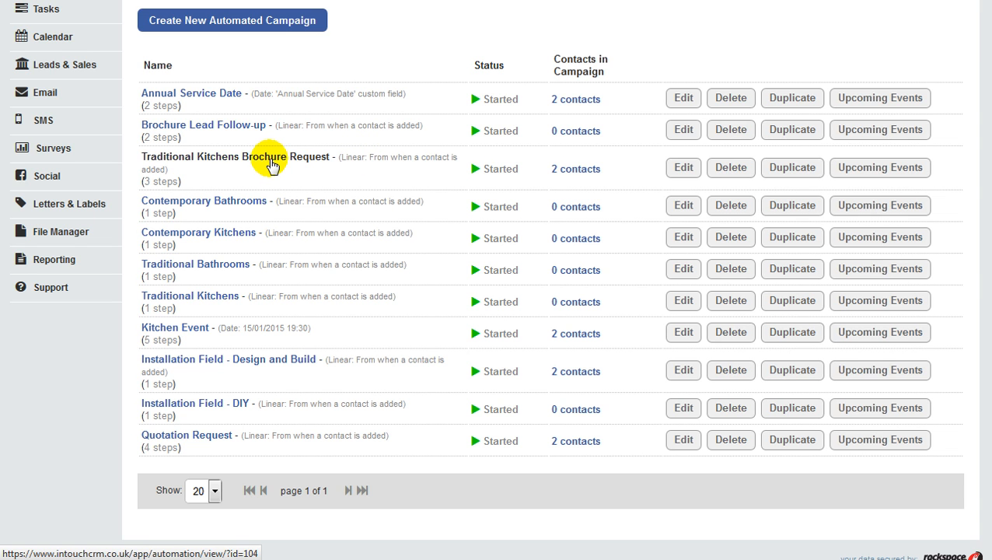
- Open the Traditional Kitchens Brochure Request campaign and its email action that runs immediately after a contact is added
click(270, 159)
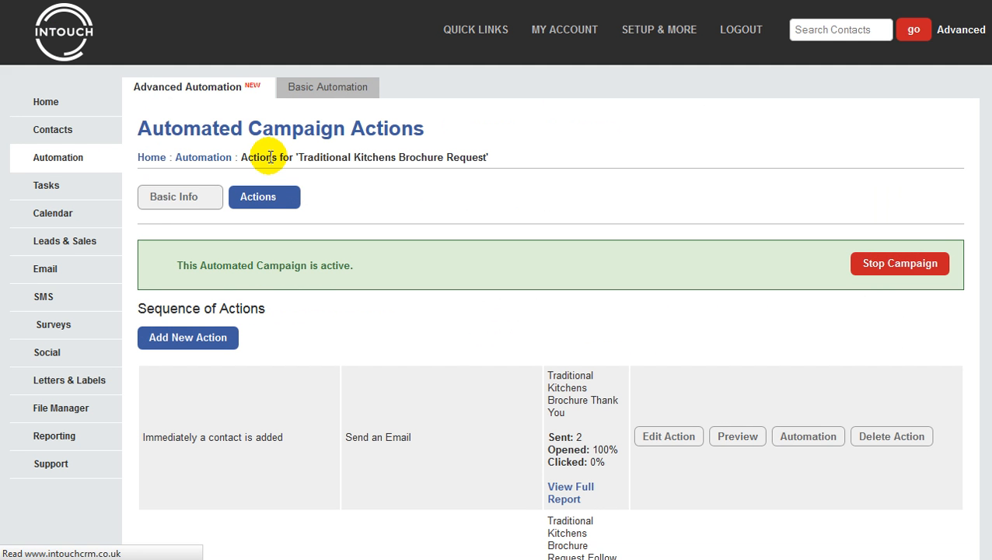
scroll(491, 207, down, 3)
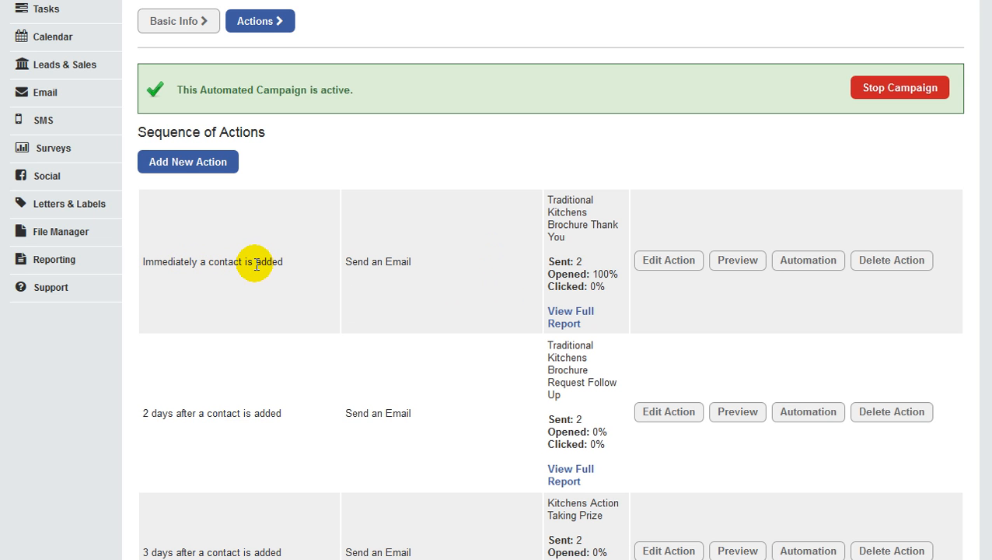
click(665, 263)
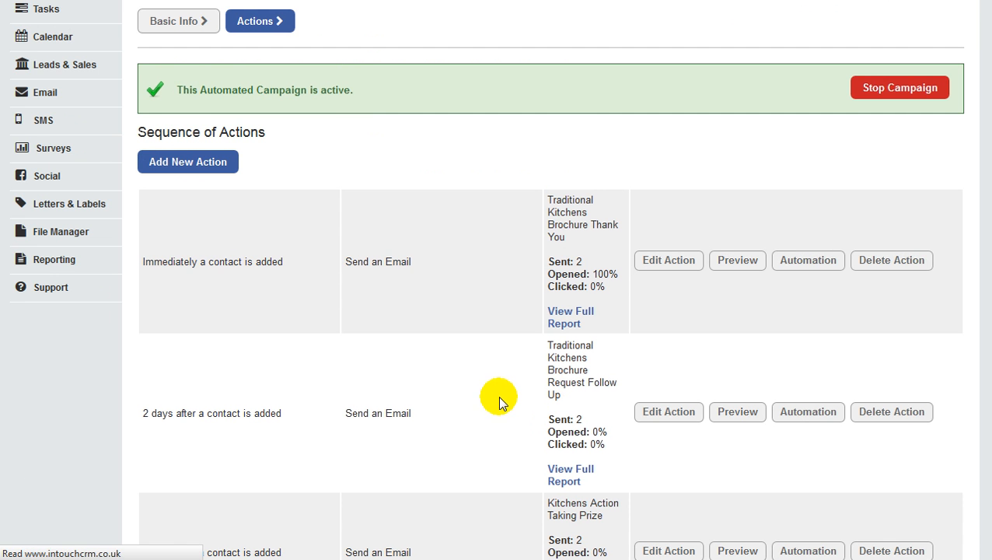
- Examine the email content of the campaign action that runs 2 days after a contact is added
scroll(498, 397, down, 2)
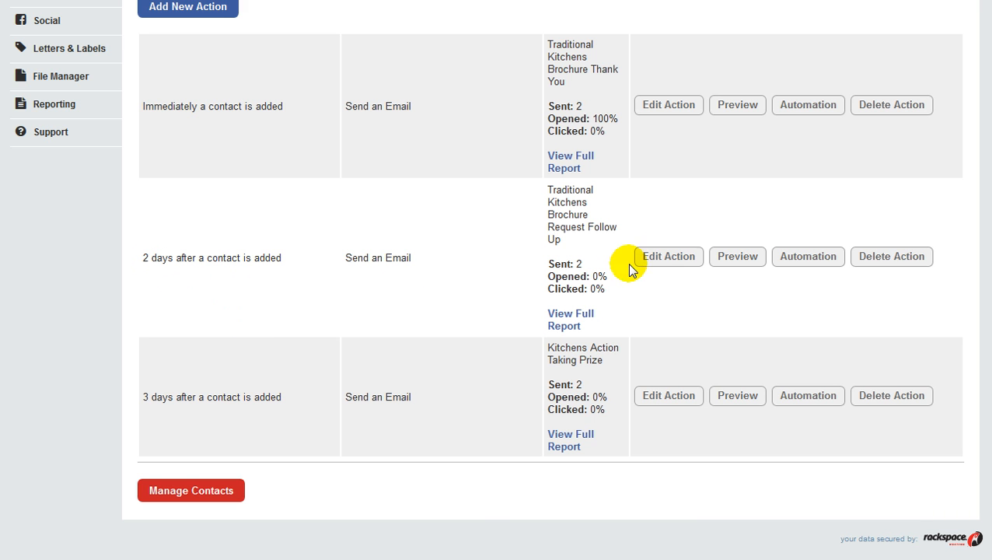
click(663, 257)
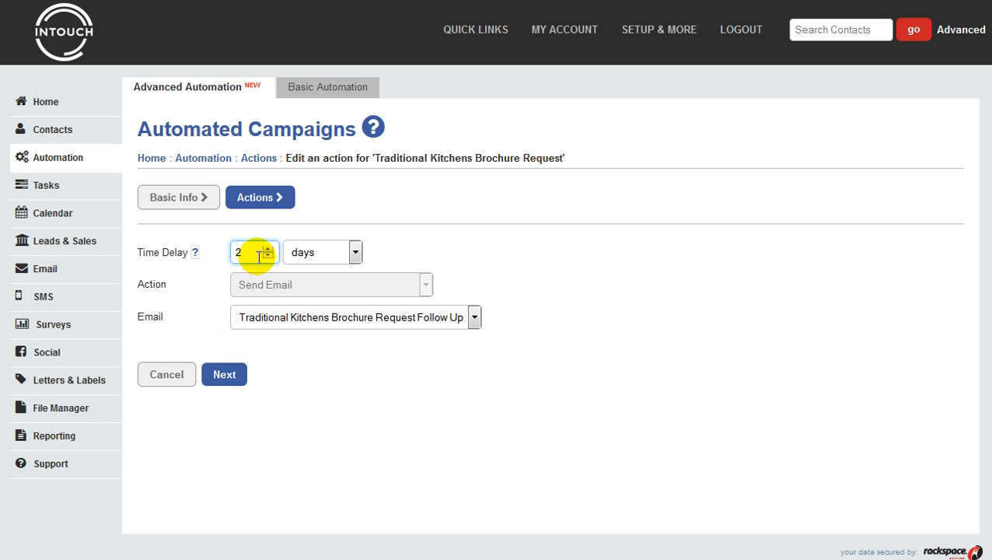
click(225, 375)
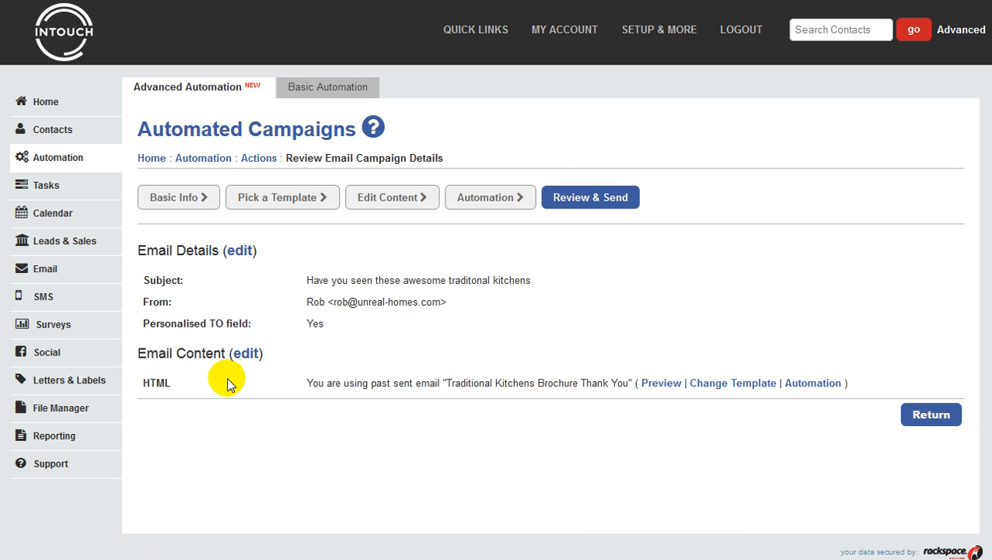
click(388, 202)
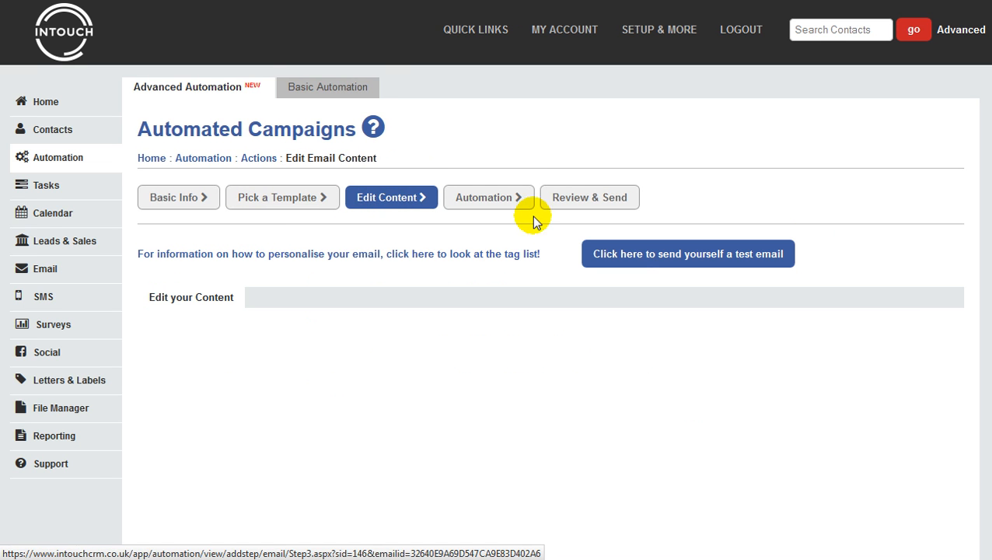
scroll(875, 265, down, 3)
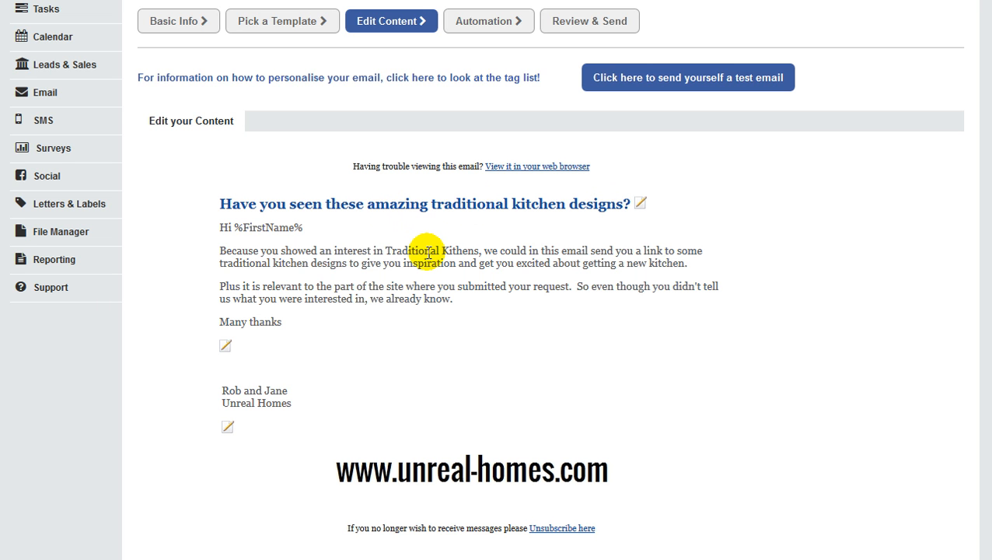
scroll(436, 257, up, 3)
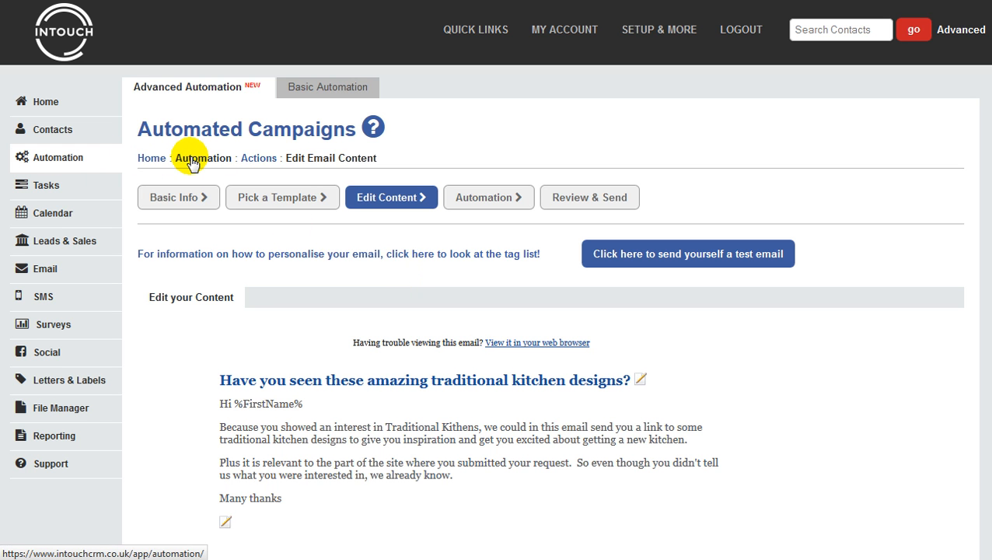
- Examine the email content of the Traditional Kitchens Brochure Request action that runs 3 days after a contact is added
click(193, 159)
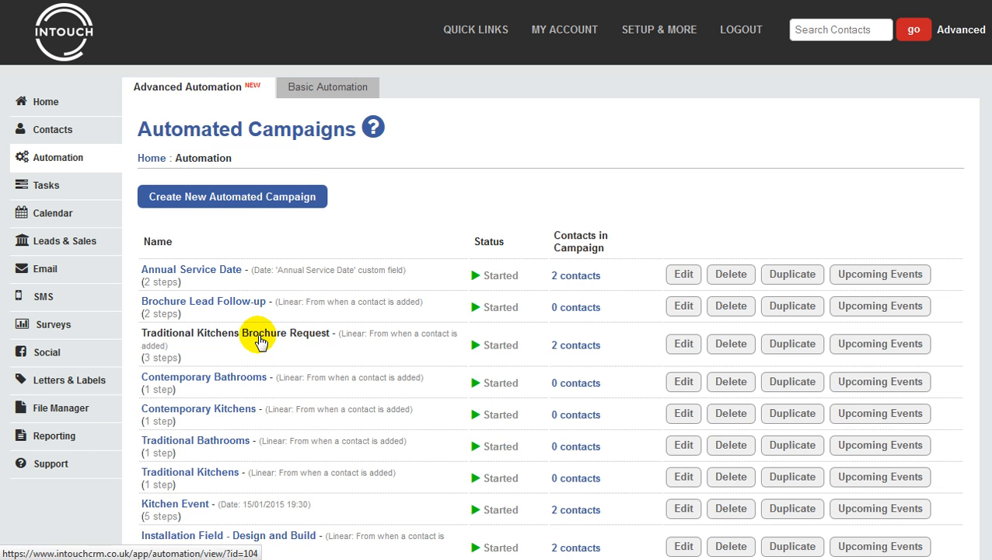
click(259, 336)
scroll(315, 348, down, 5)
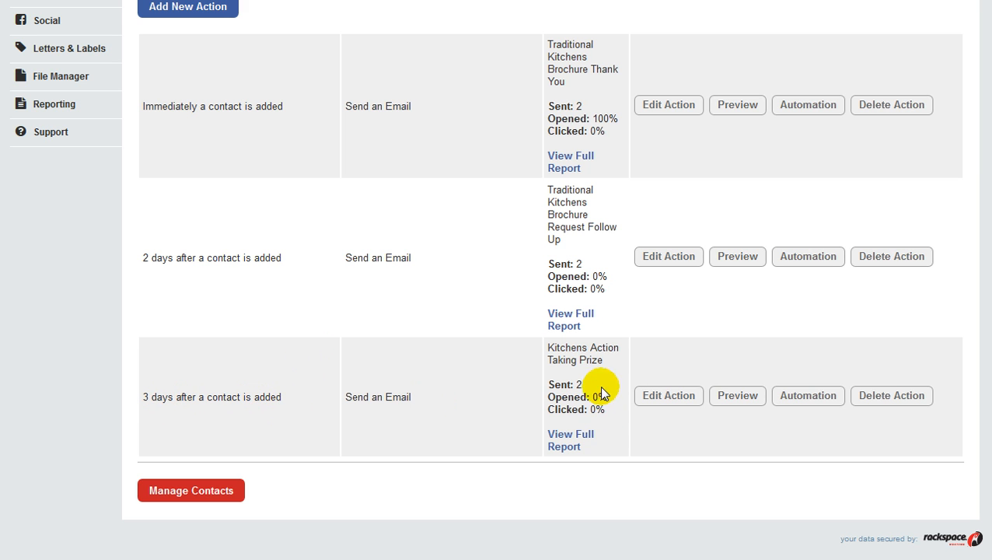
click(671, 396)
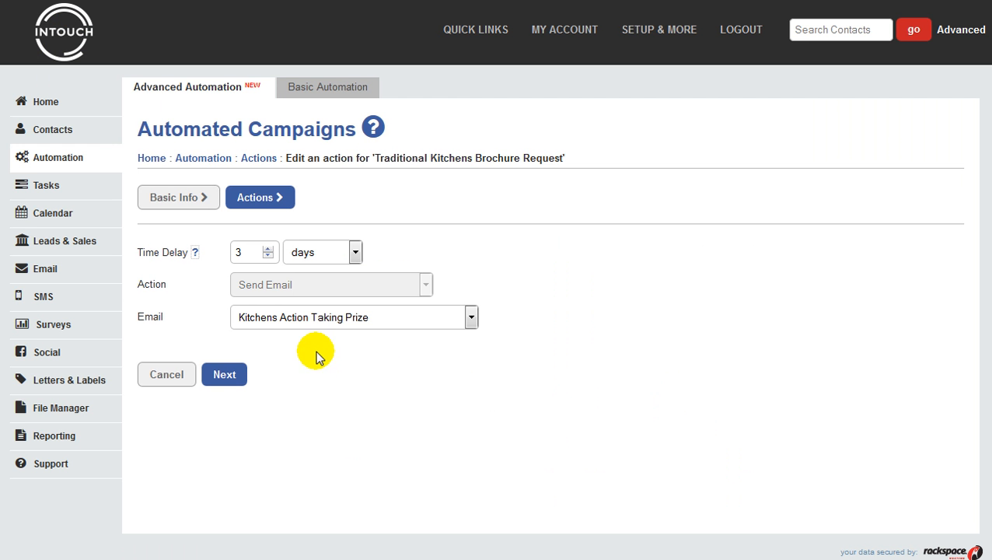
click(240, 253)
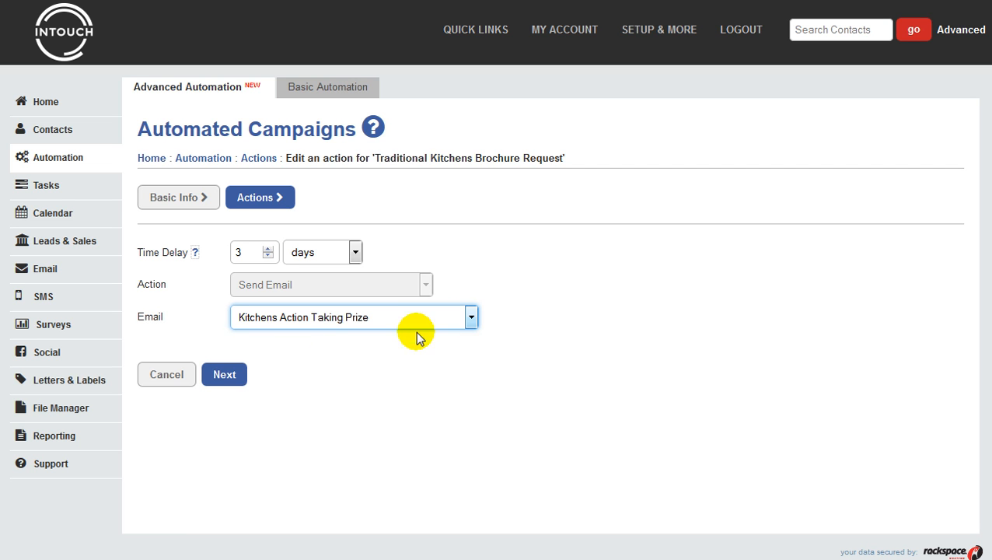
click(223, 375)
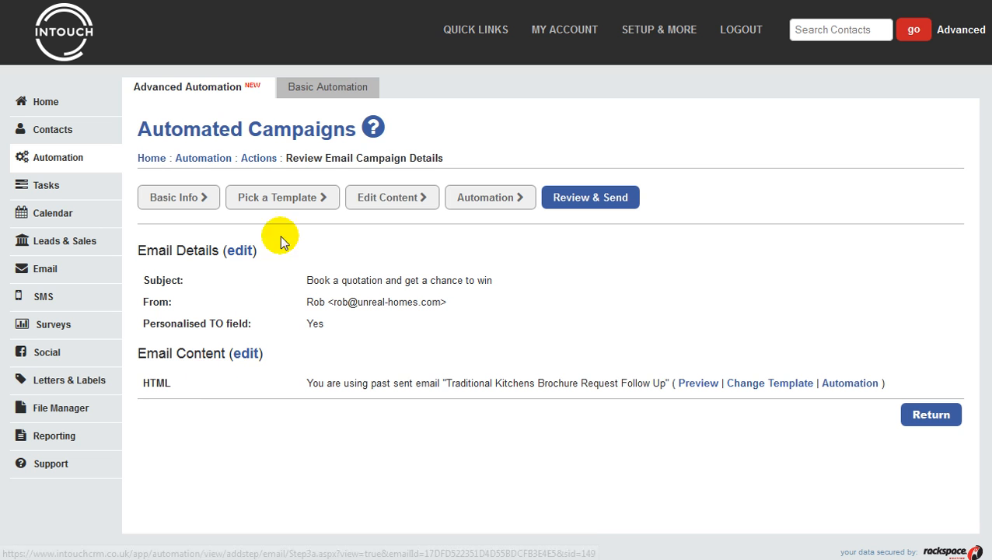
click(404, 198)
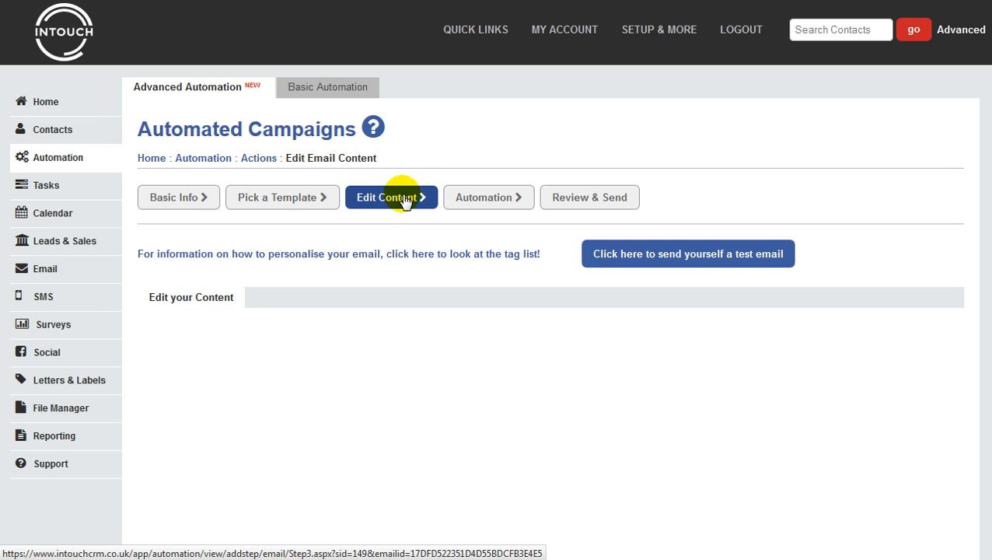
scroll(901, 322, down, 2)
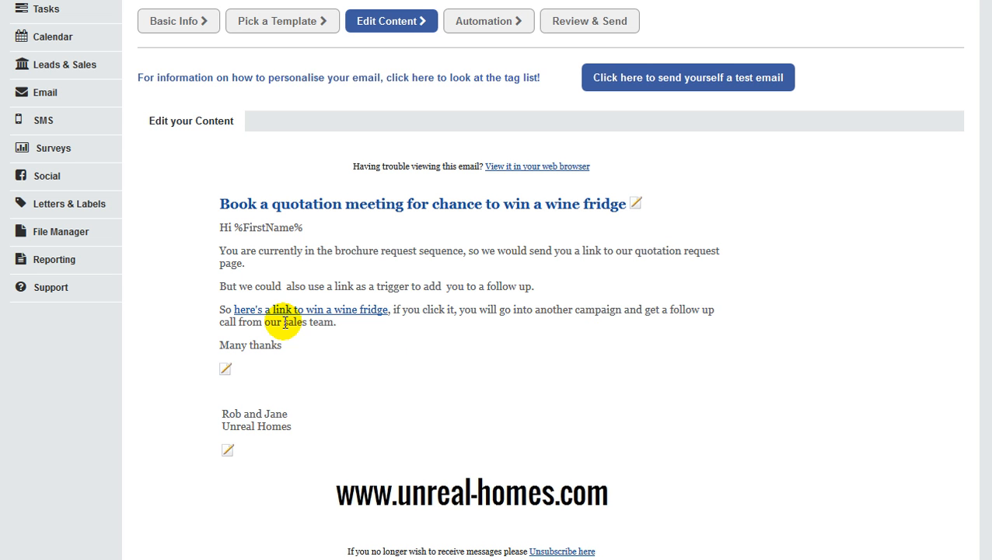
- Examine the email's link-click automation, including the campaign assigned to the wine fridge link
click(482, 23)
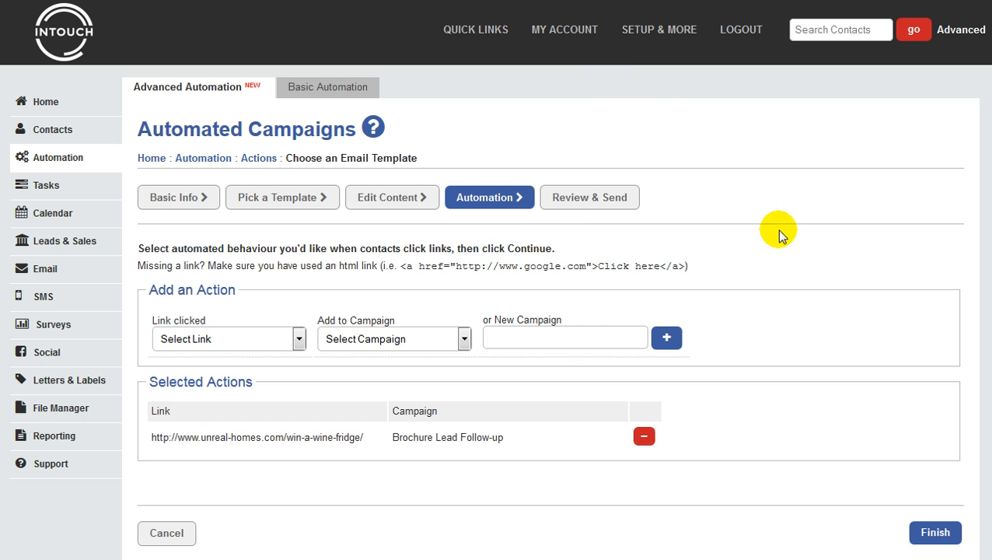
click(288, 338)
click(313, 255)
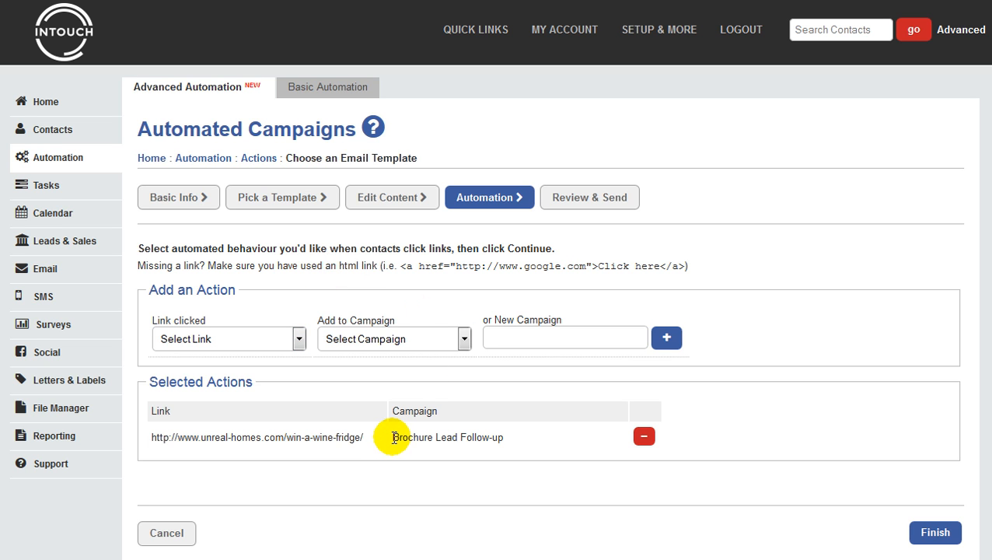
drag(394, 438, 509, 441)
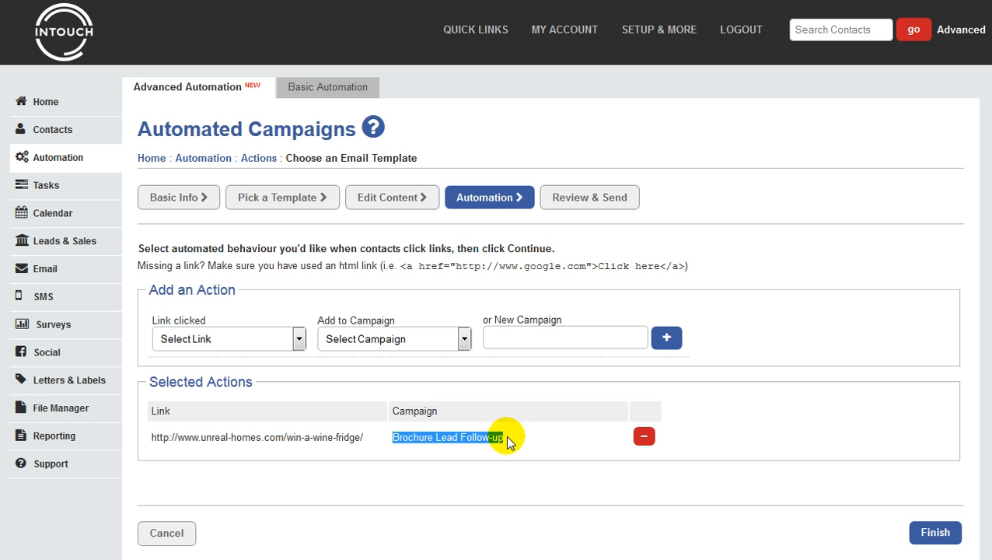
- Return to the automated campaigns list and open the action sequence of the Brochure Lead Follow-up campaign
click(61, 165)
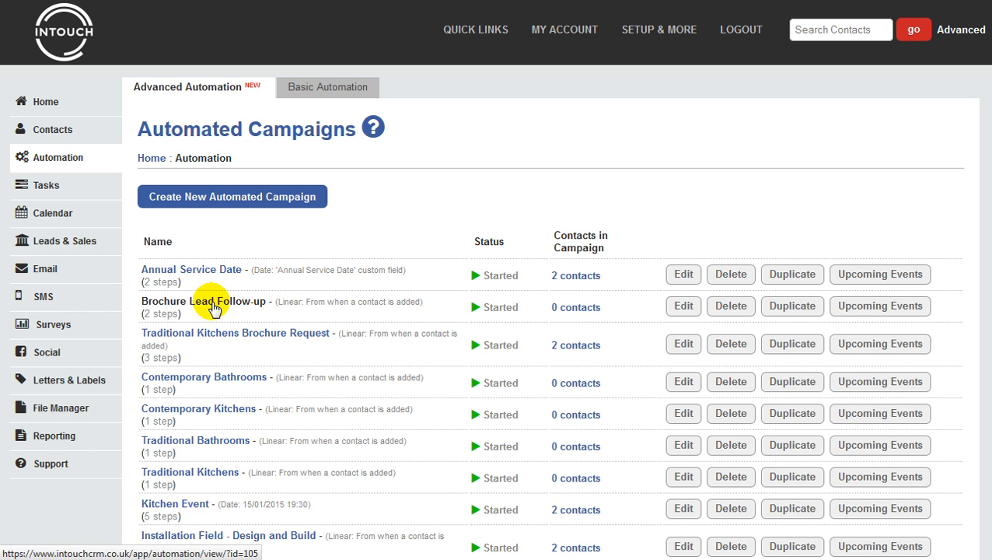
click(213, 305)
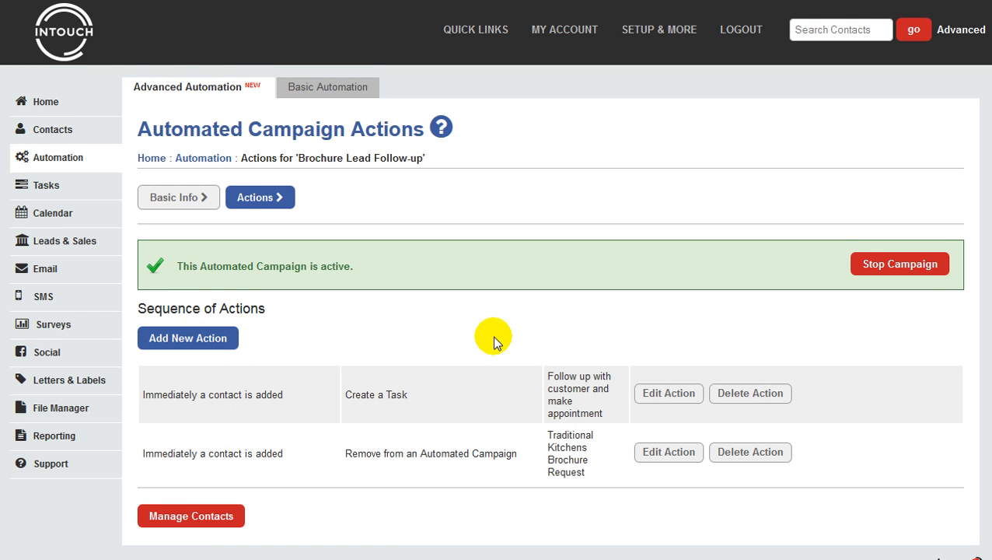
scroll(494, 343, down, 1)
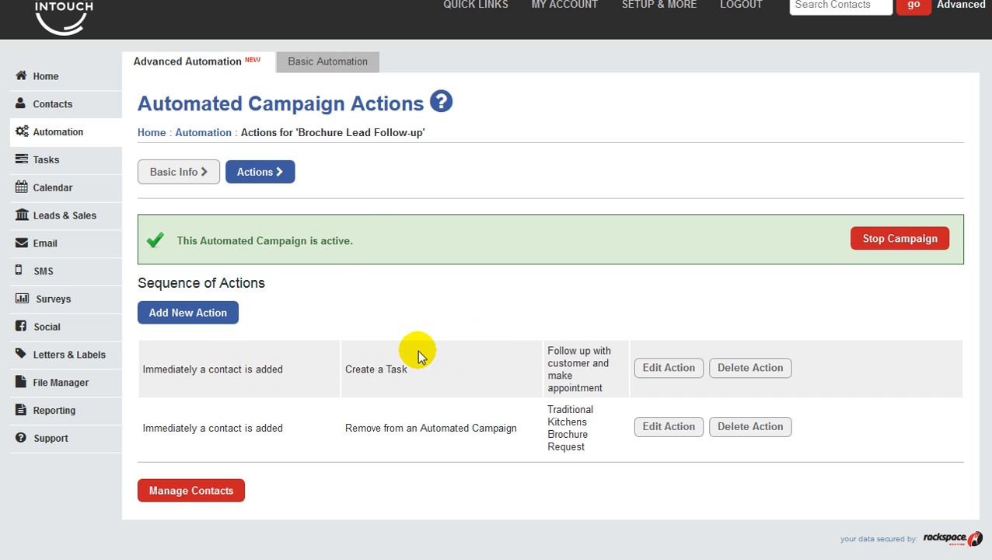
- Examine the settings of the campaign's Create a Task action and its Remove from an Automated Campaign action
click(670, 368)
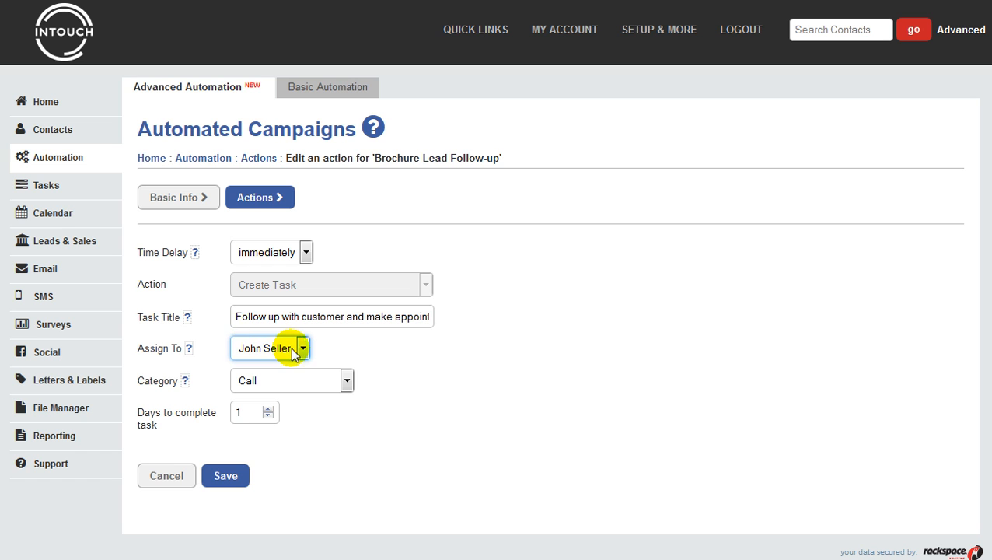
click(248, 315)
drag(234, 315, 474, 316)
click(473, 316)
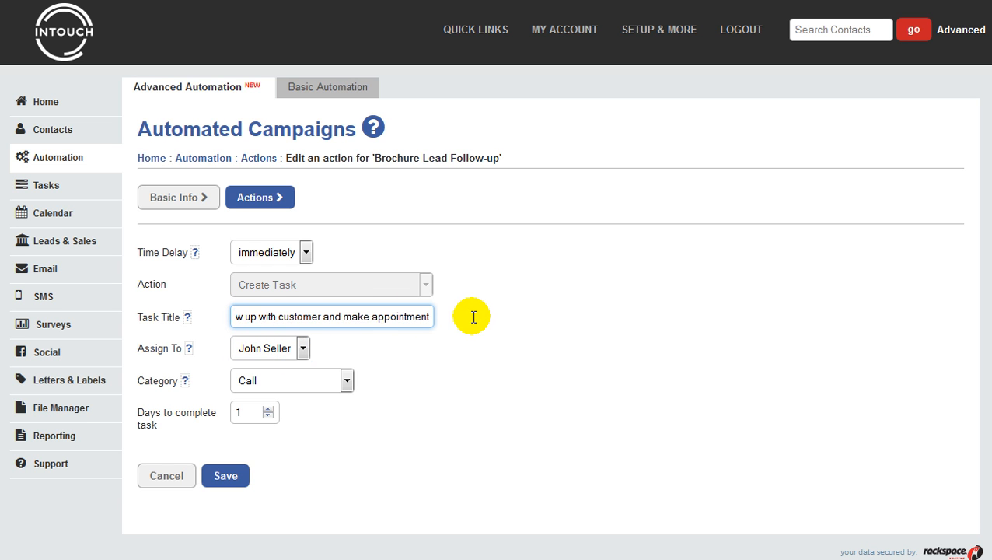
click(474, 317)
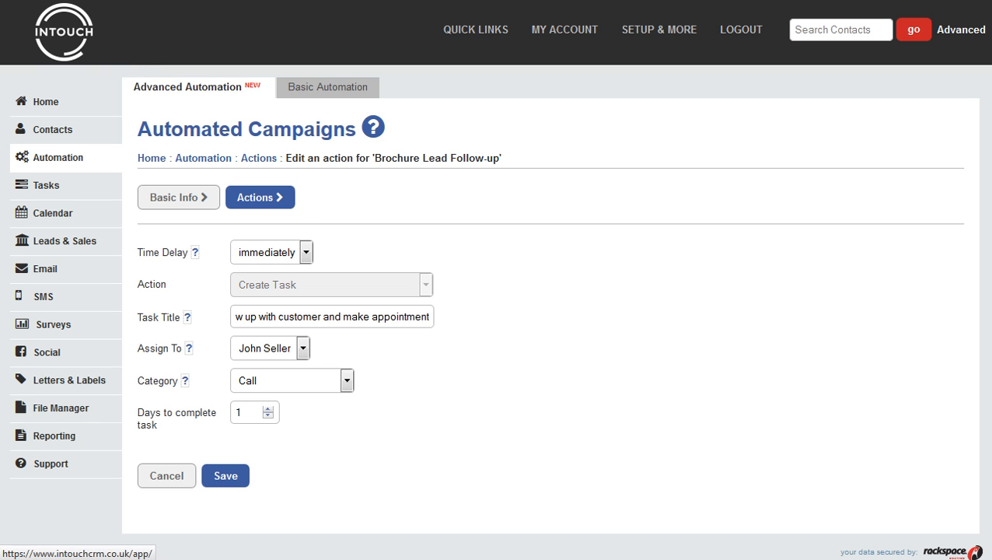
key(alt+Left)
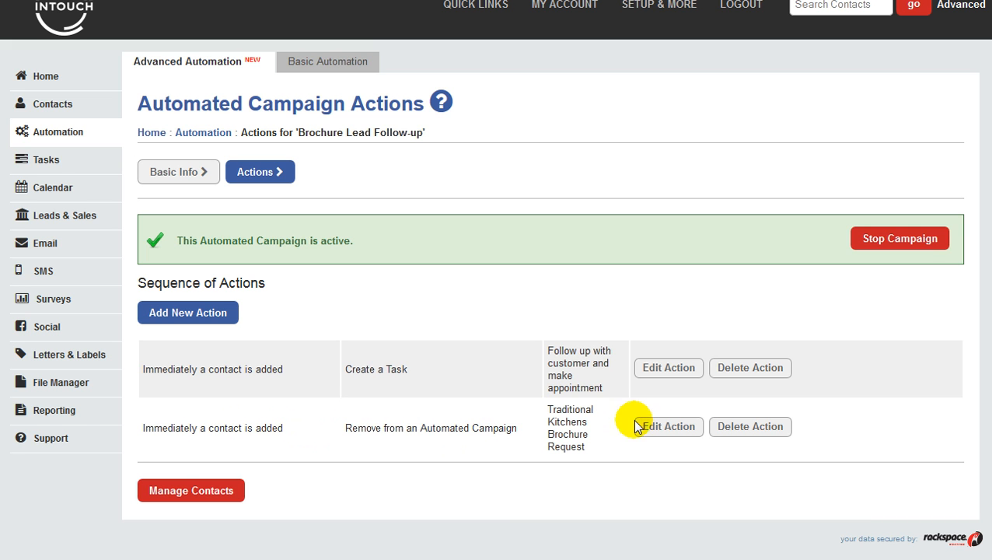
click(664, 427)
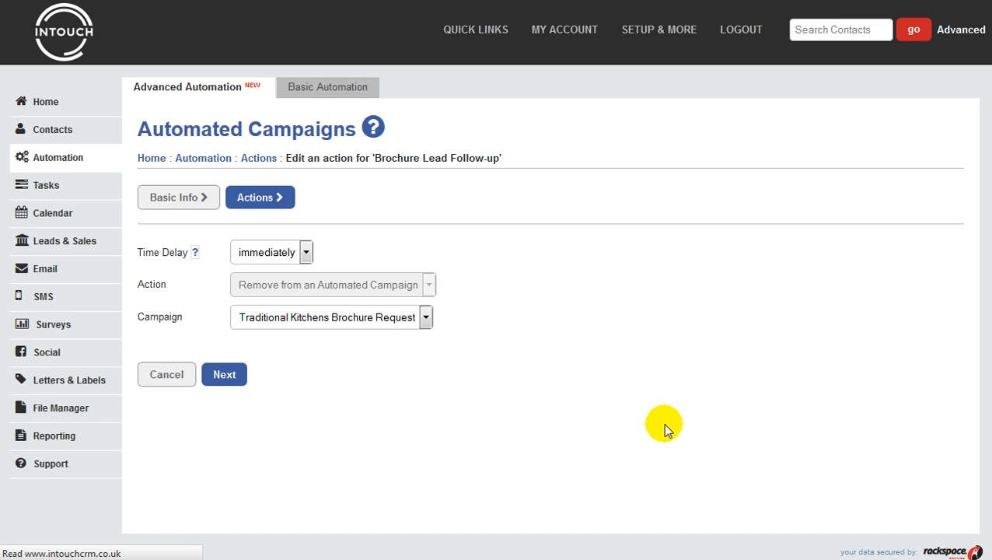
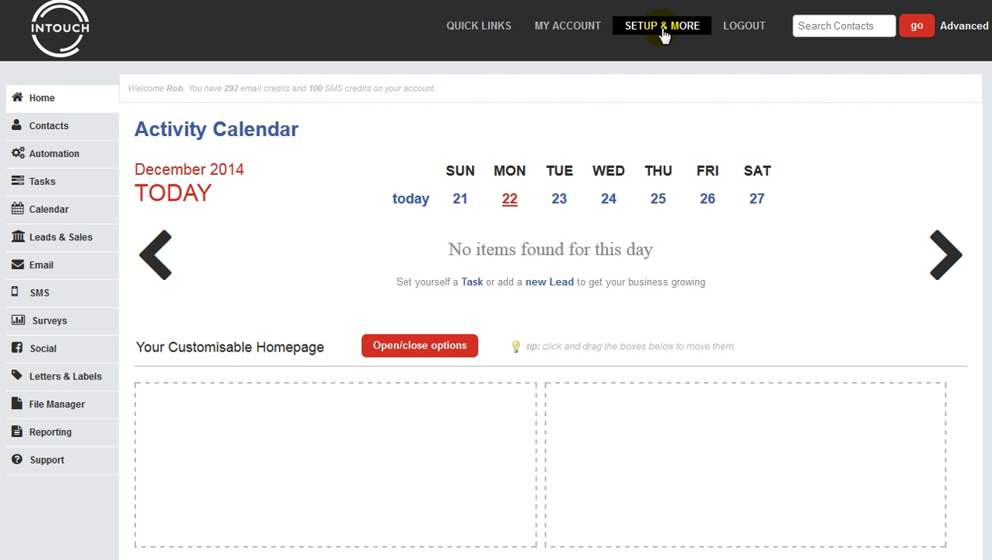
- Open the New Quotation Request web form for editing and review its name, success URL and selected campaign
mouse_move(663, 32)
click(658, 78)
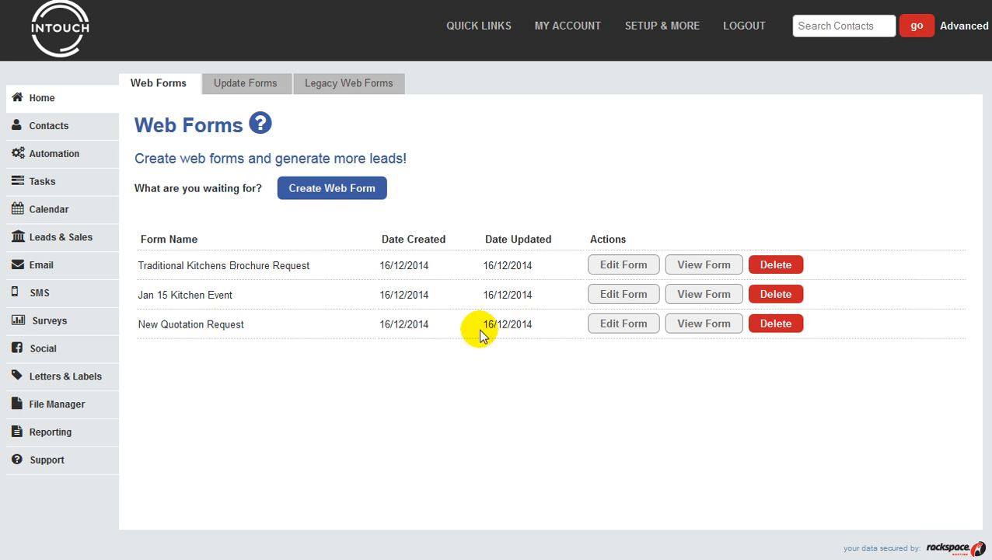
click(624, 325)
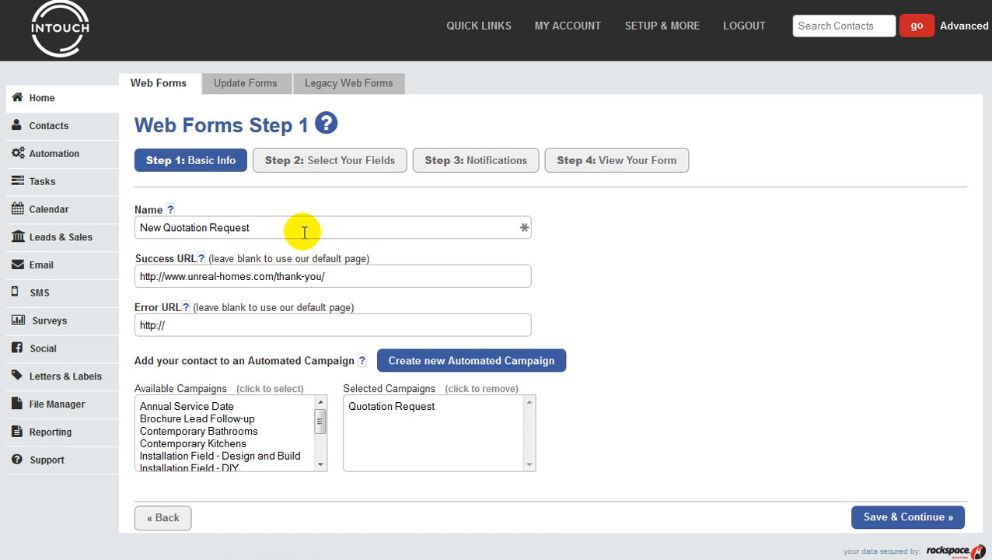
drag(301, 227, 141, 229)
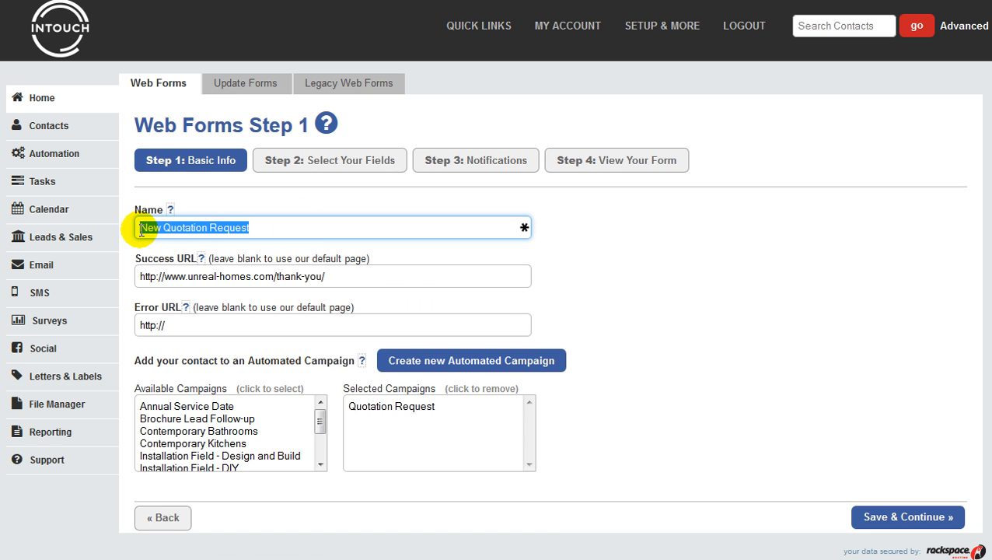
drag(357, 281, 133, 282)
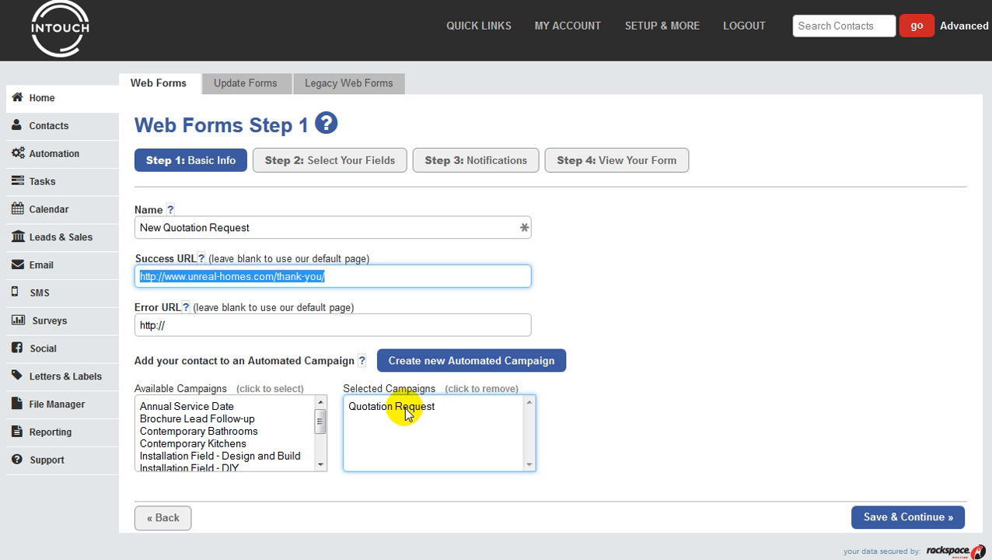
- Save the basic info, continue to the field selection, and examine the selected fields and the fields available to add
click(887, 519)
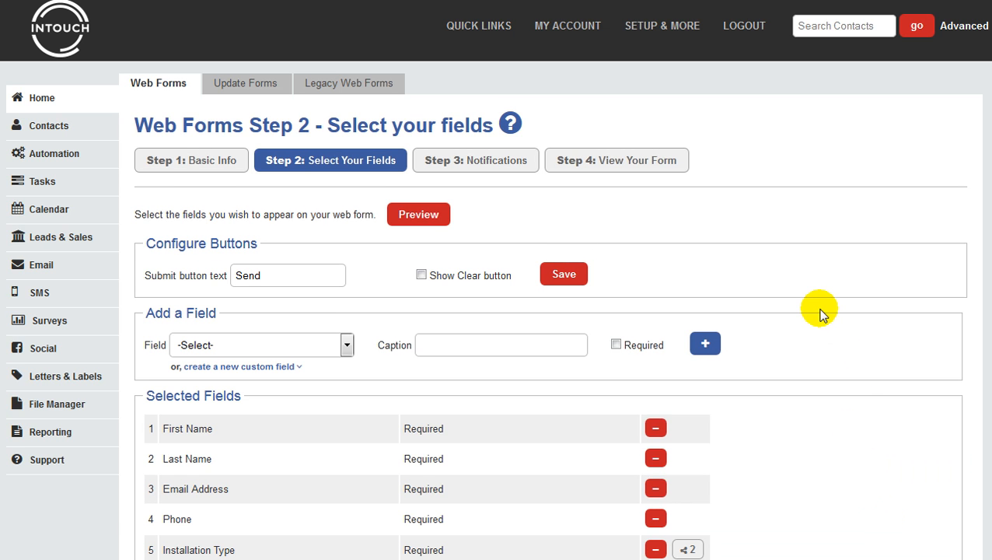
scroll(823, 313, down, 3)
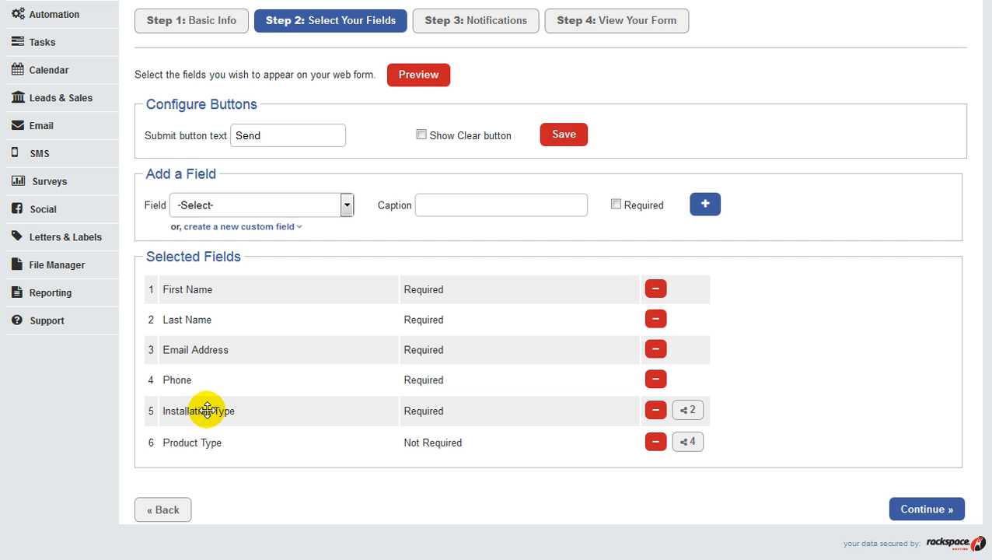
click(222, 204)
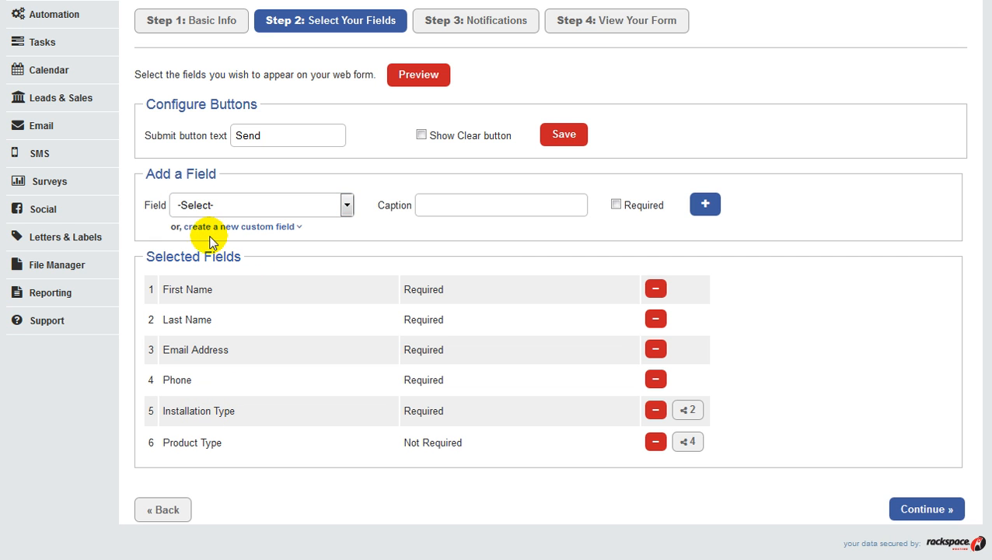
click(347, 204)
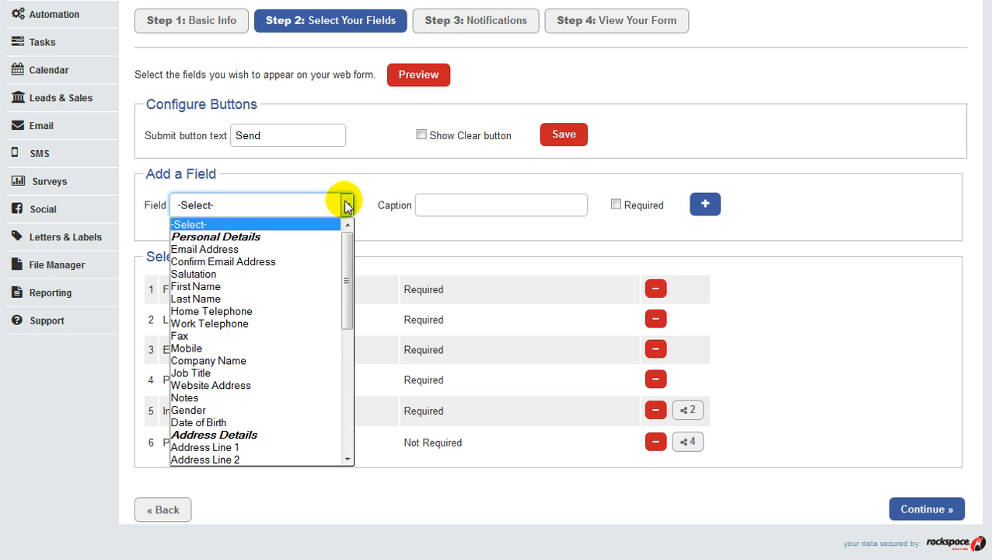
drag(347, 248, 354, 405)
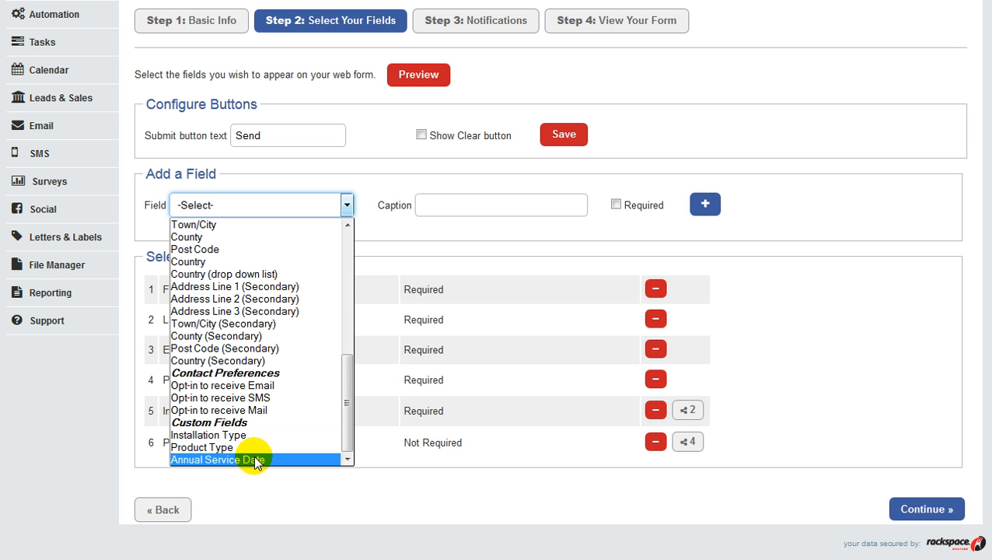
click(381, 233)
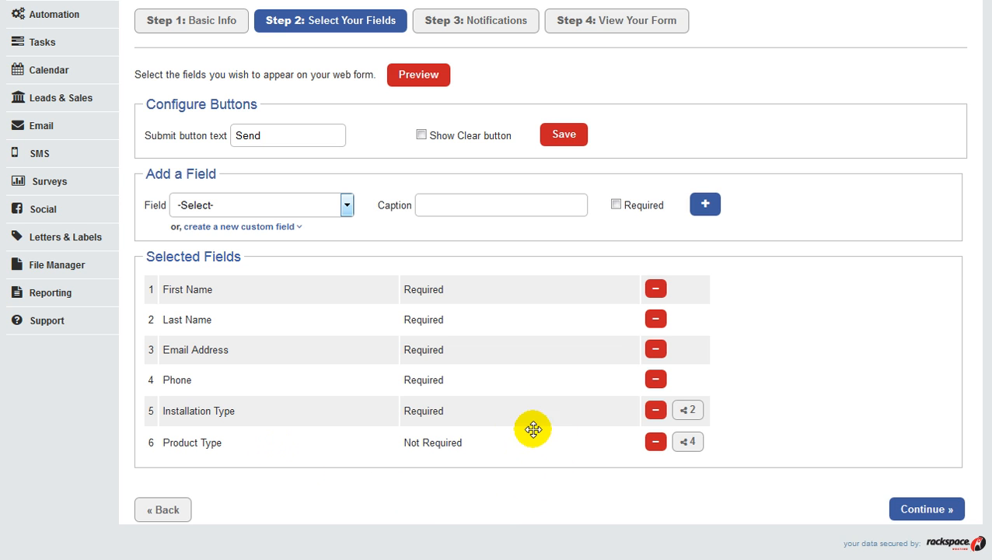
- Examine the input-based automation rules of the Installation Type and Product Type fields
click(694, 410)
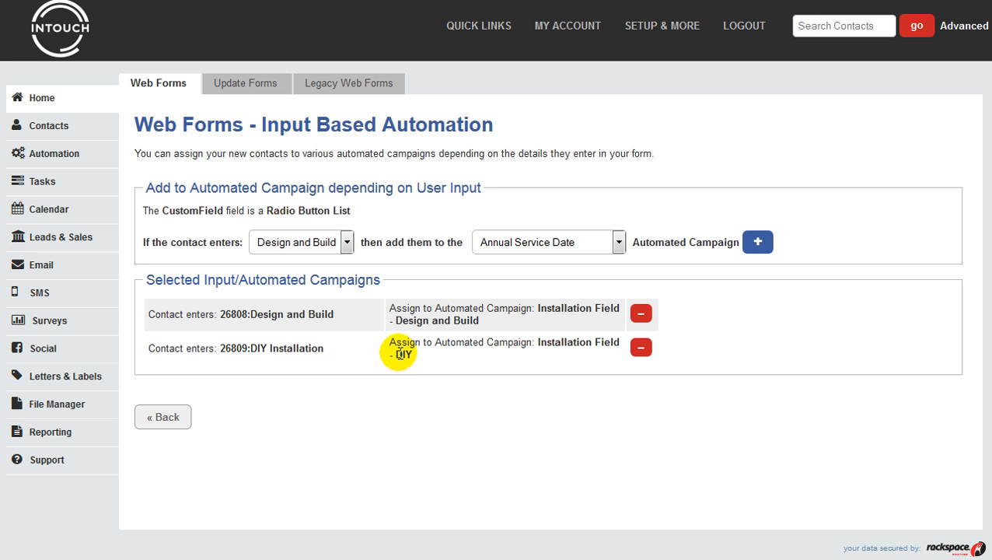
click(168, 418)
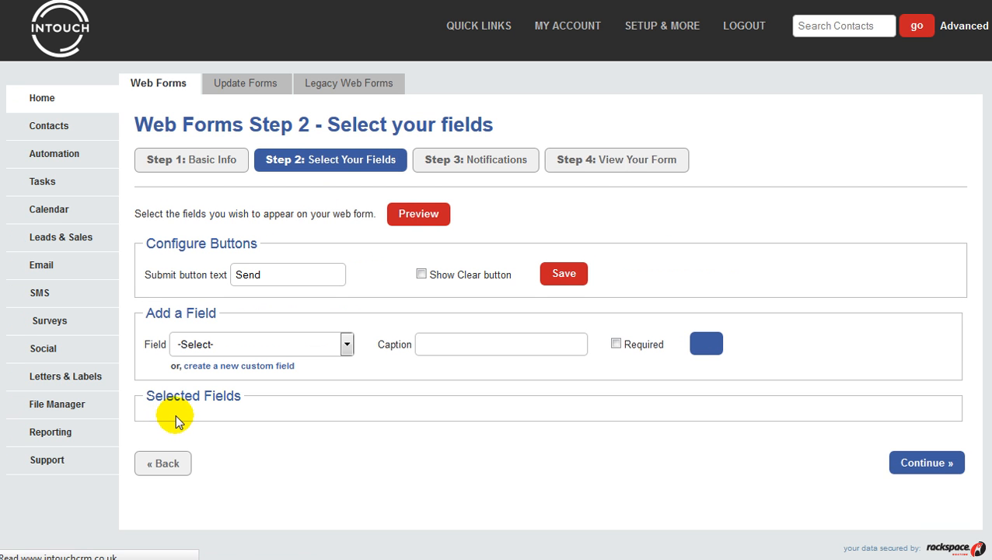
scroll(807, 363, down, 3)
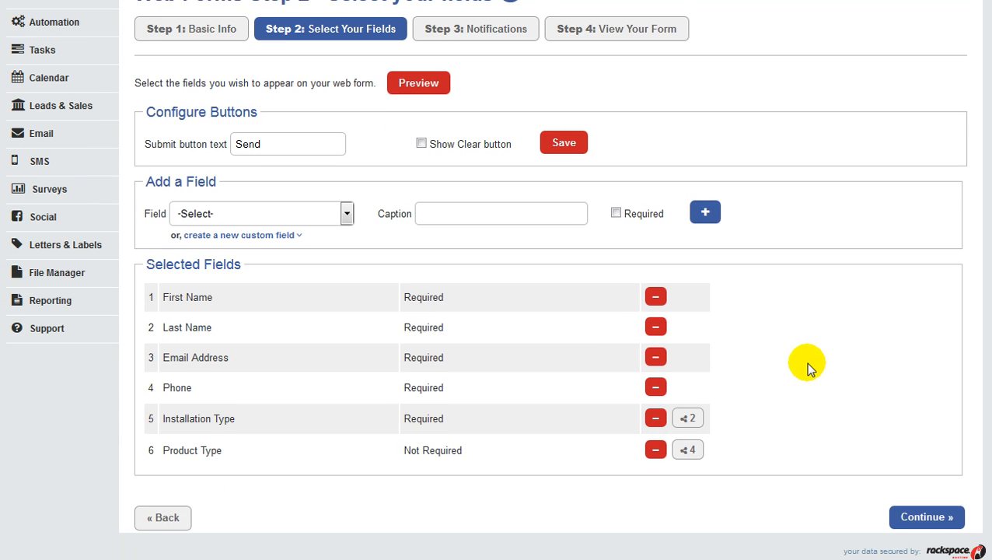
click(689, 443)
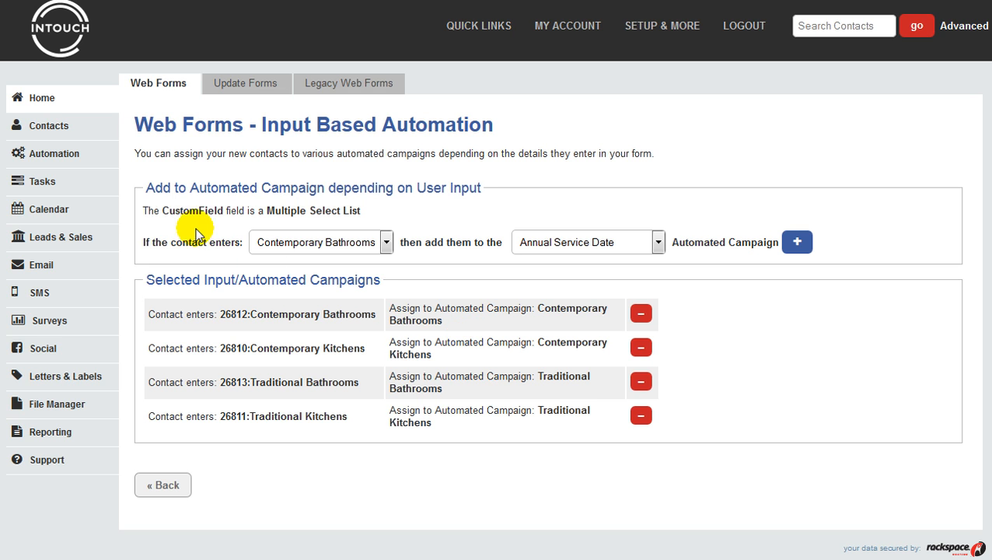
- Show 20 automated campaigns per page and open the Quotation Request campaign's actions
click(45, 162)
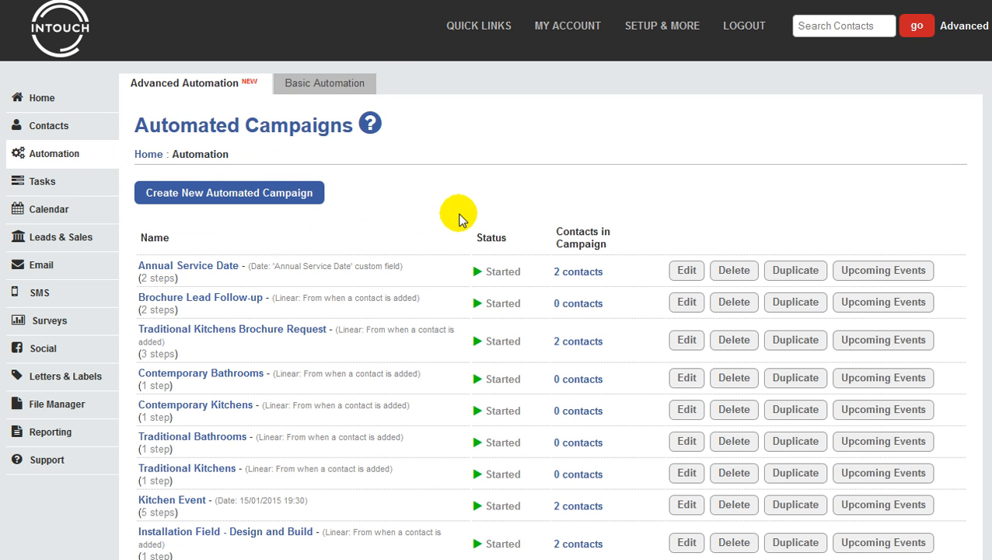
scroll(459, 218, down, 3)
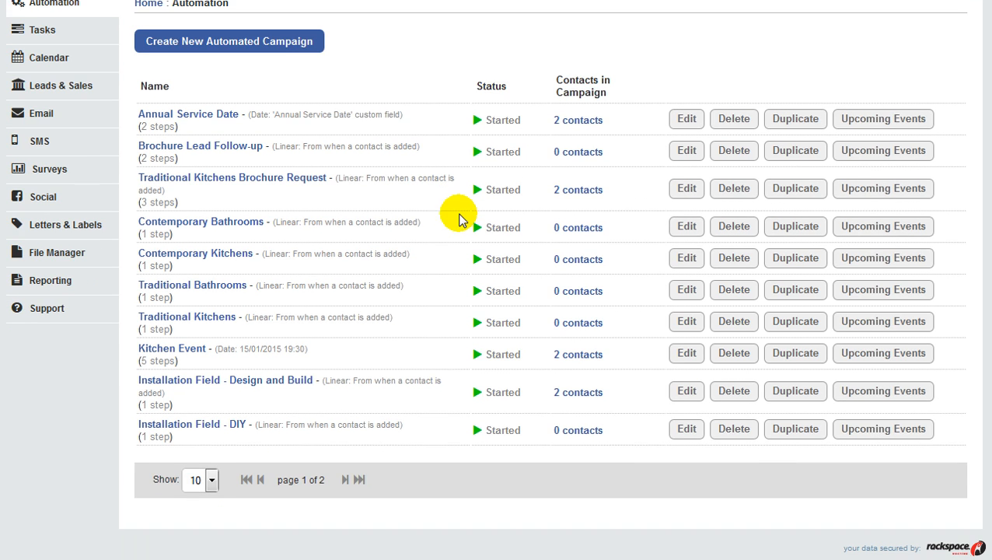
click(232, 421)
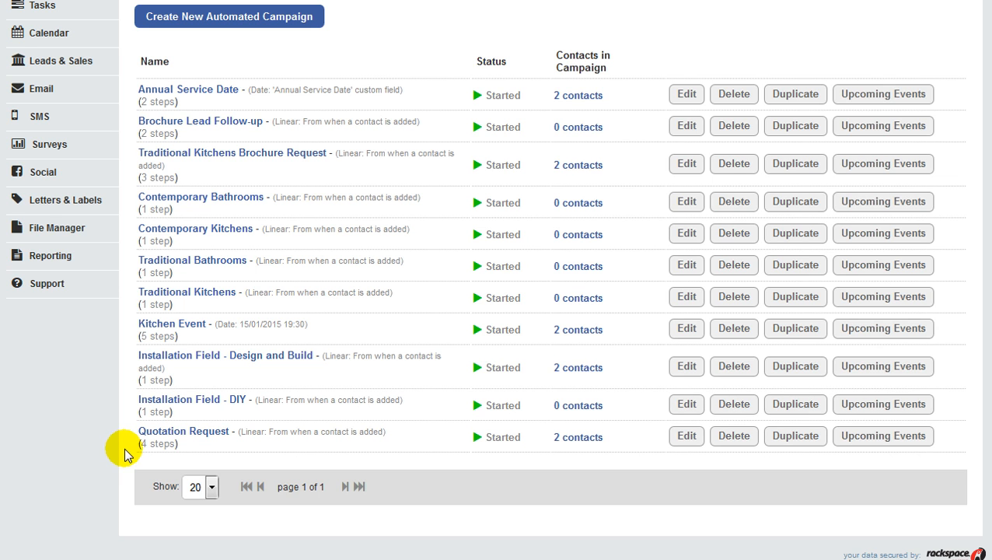
click(210, 438)
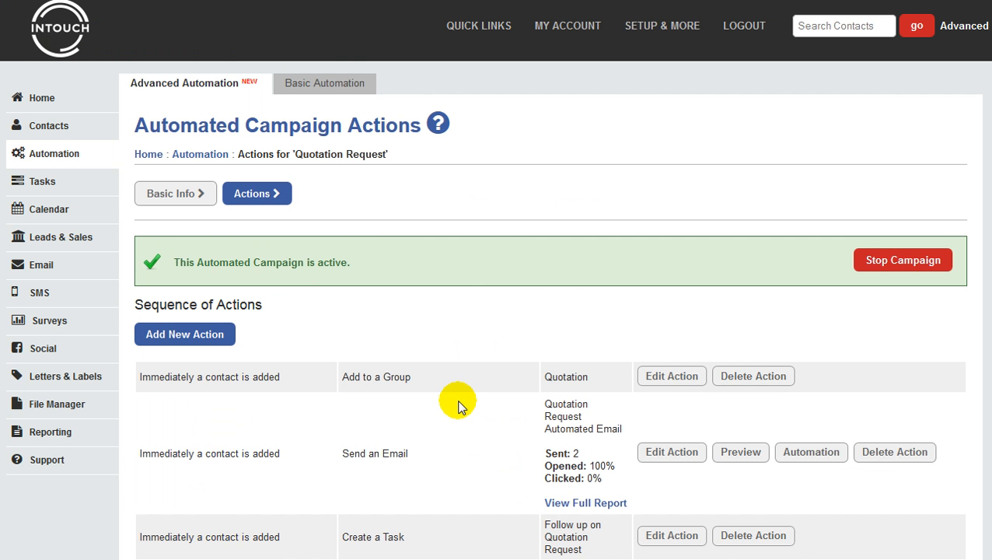
- Review the Quotation Request campaign's sequence of actions, including the group that its Add to a Group action uses
scroll(459, 408, down, 2)
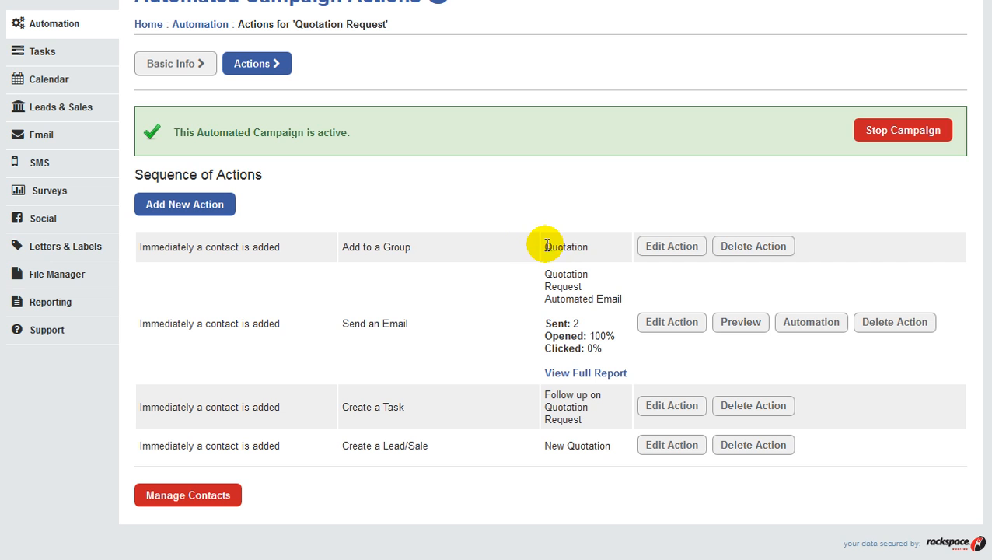
drag(548, 244, 589, 248)
click(589, 249)
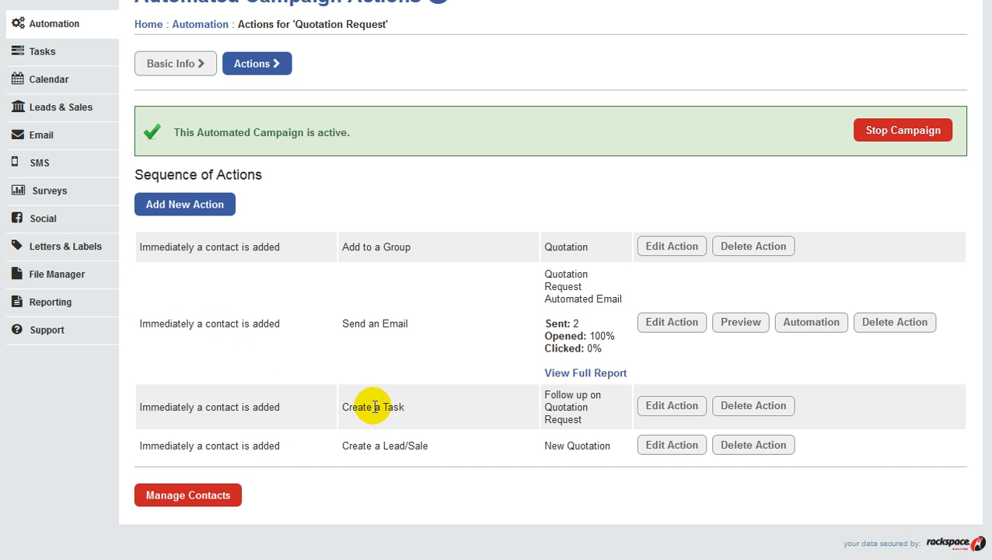
- Examine the settings of the Quotation Request campaign's Create a Task action and return to its sequence of actions
drag(405, 406, 343, 412)
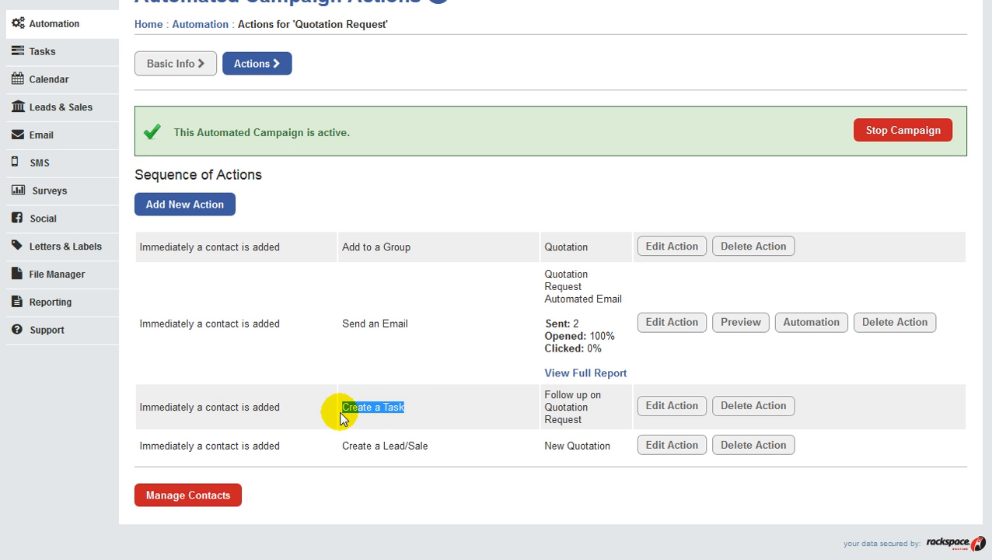
click(673, 411)
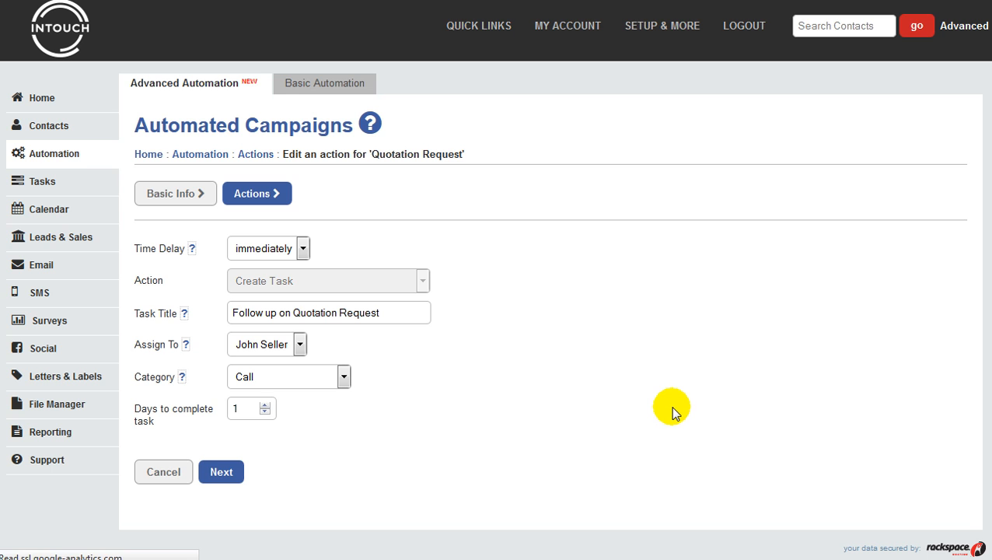
click(251, 316)
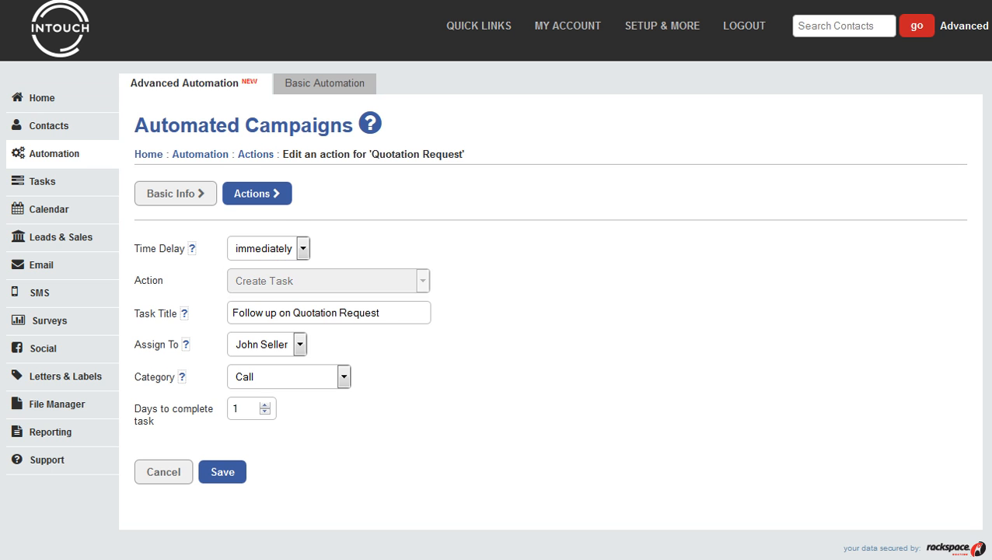
key(Return)
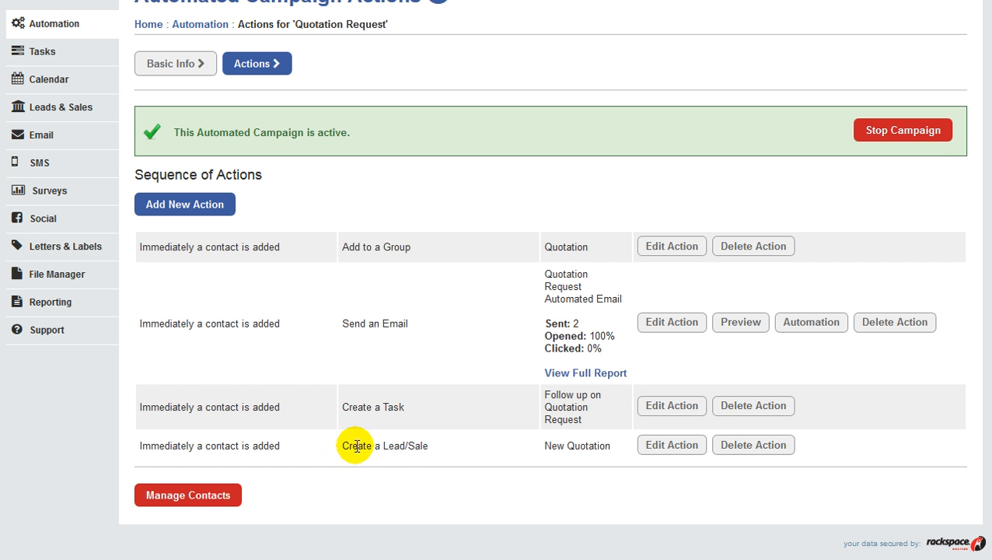
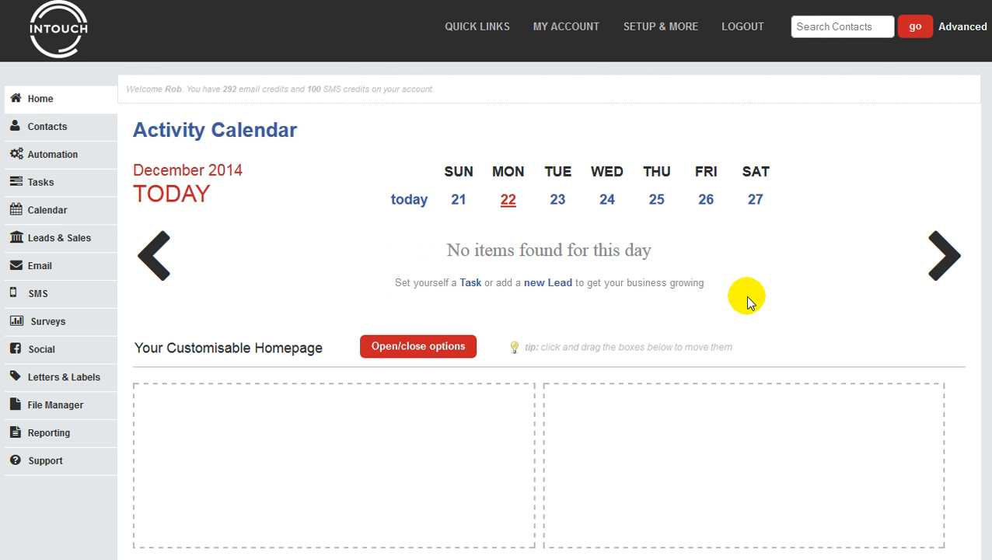
- Open the Jan 15 Kitchen Event web form for editing and review its name, success URL and selected campaign
mouse_move(664, 26)
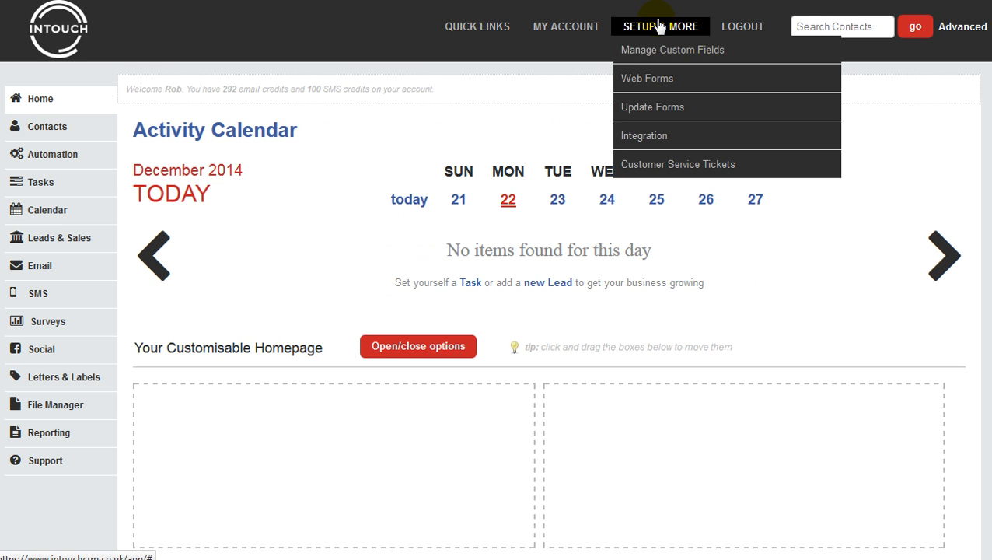
click(647, 81)
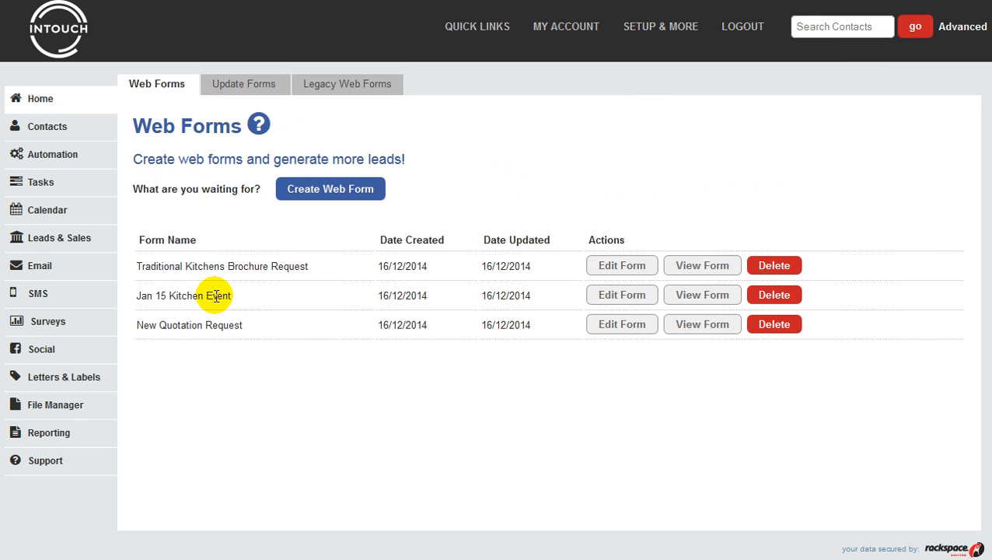
click(628, 296)
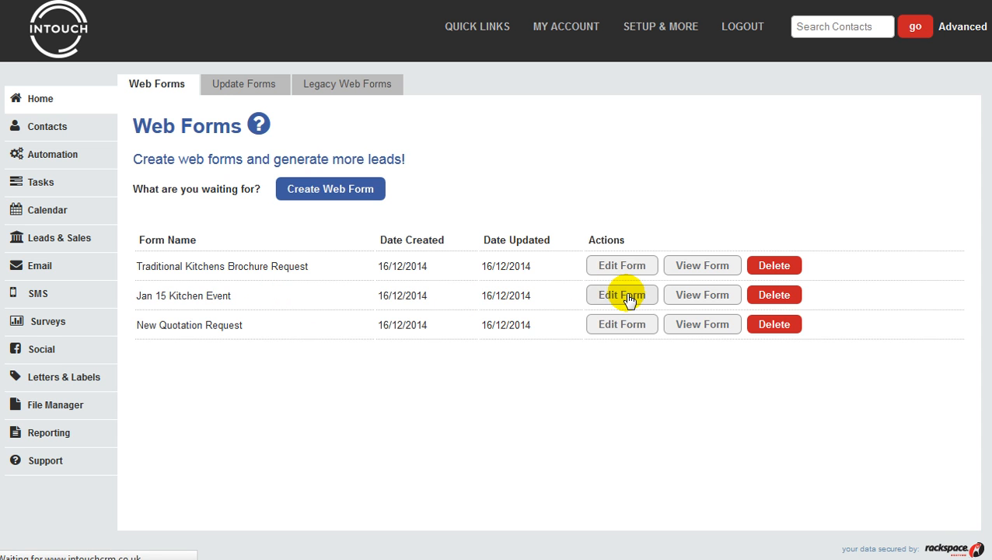
click(260, 225)
drag(232, 225, 133, 225)
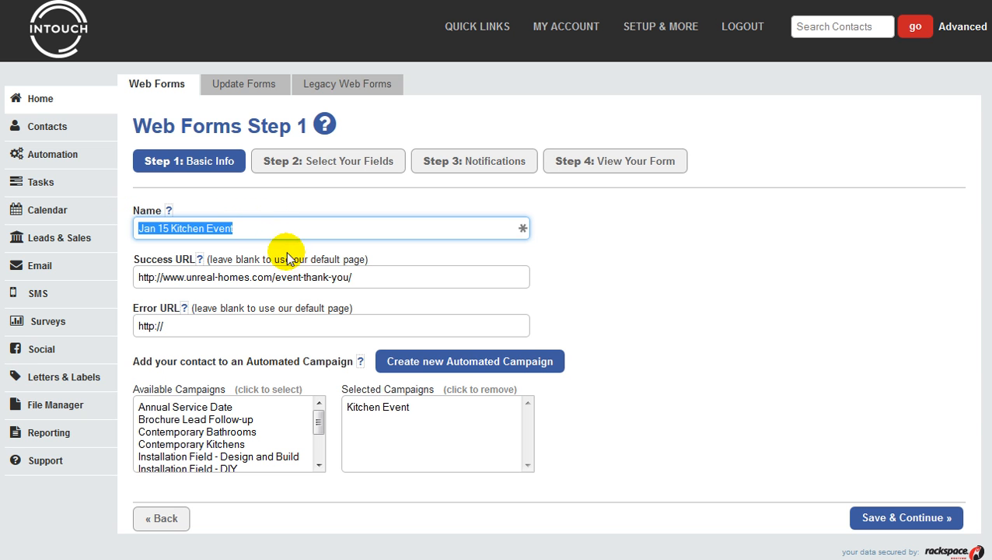
click(359, 277)
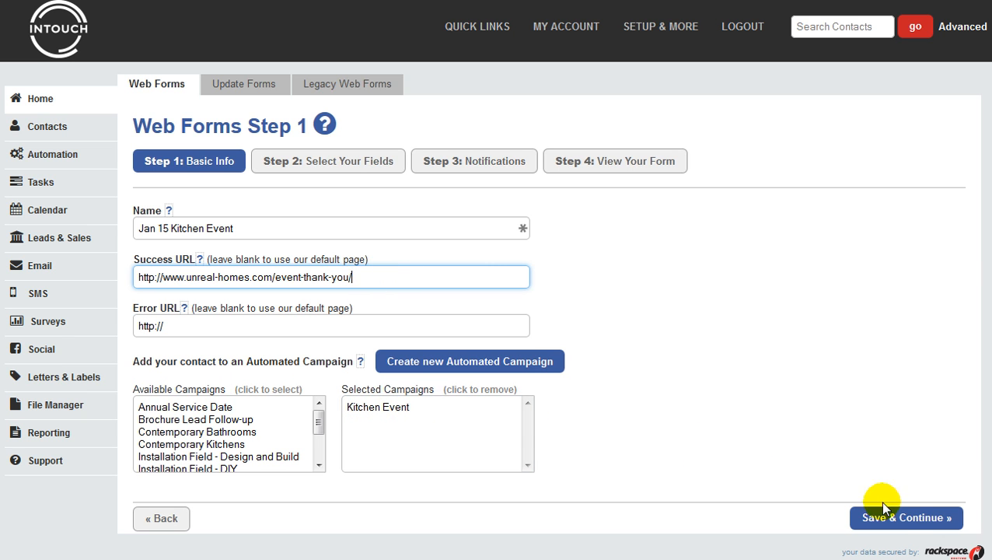
- Save the event form's basic info, review its selected fields and continue to the notification settings
click(909, 518)
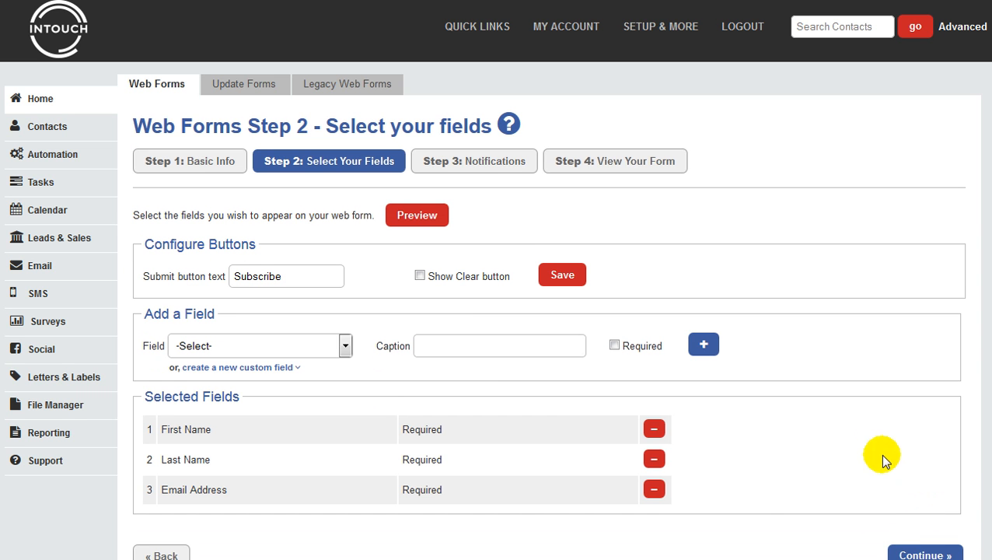
scroll(855, 377, down, 1)
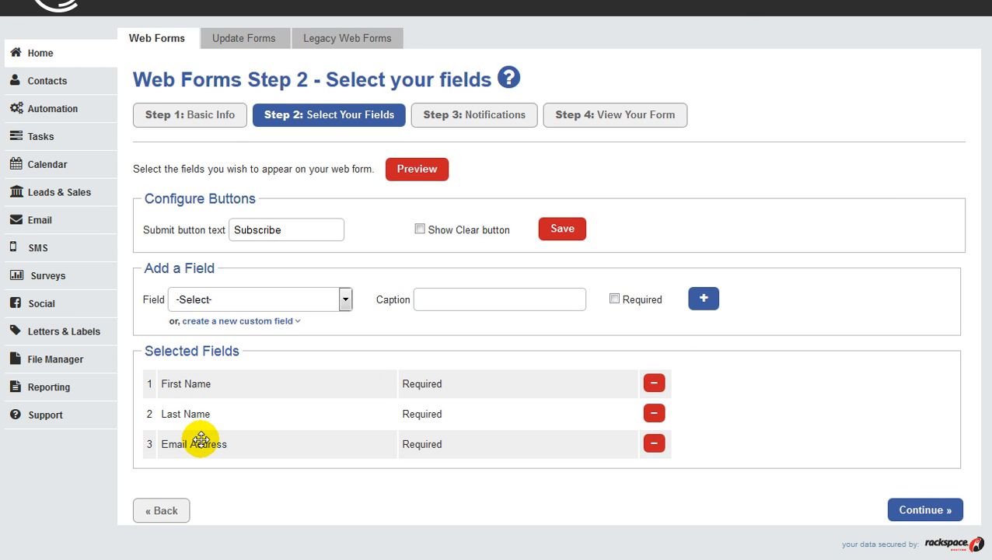
click(936, 511)
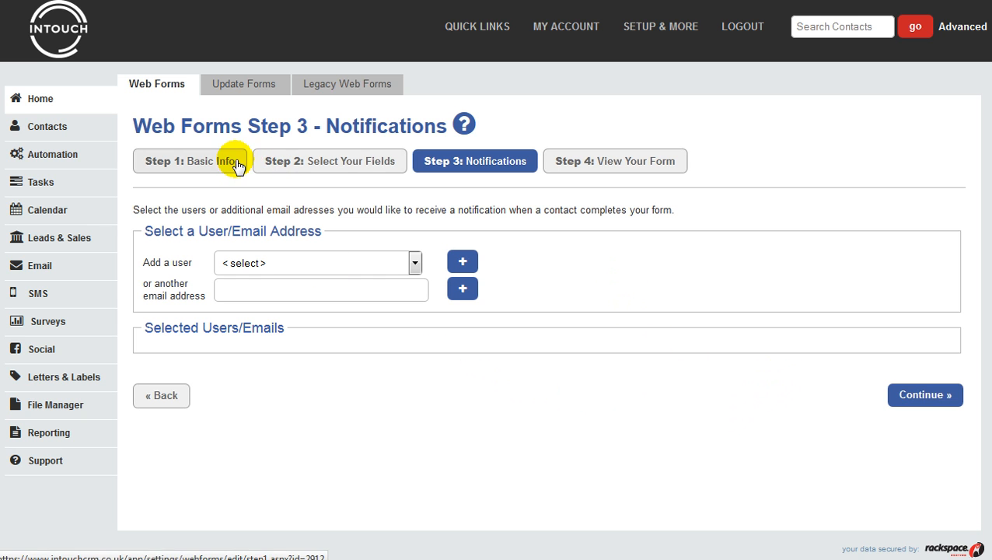
- Open the Kitchen Event automated campaign for editing and examine its campaign type and custom date and time
click(63, 161)
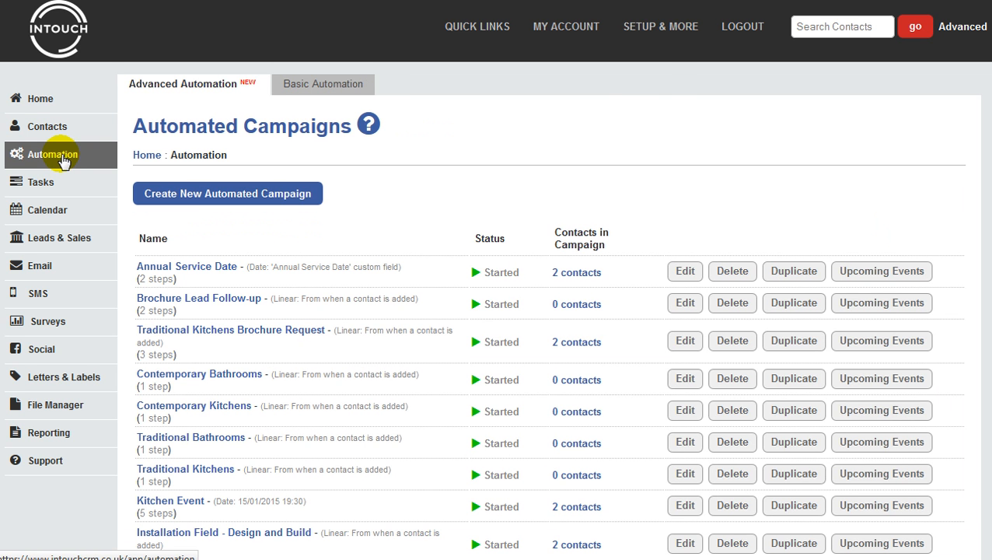
scroll(416, 233, down, 2)
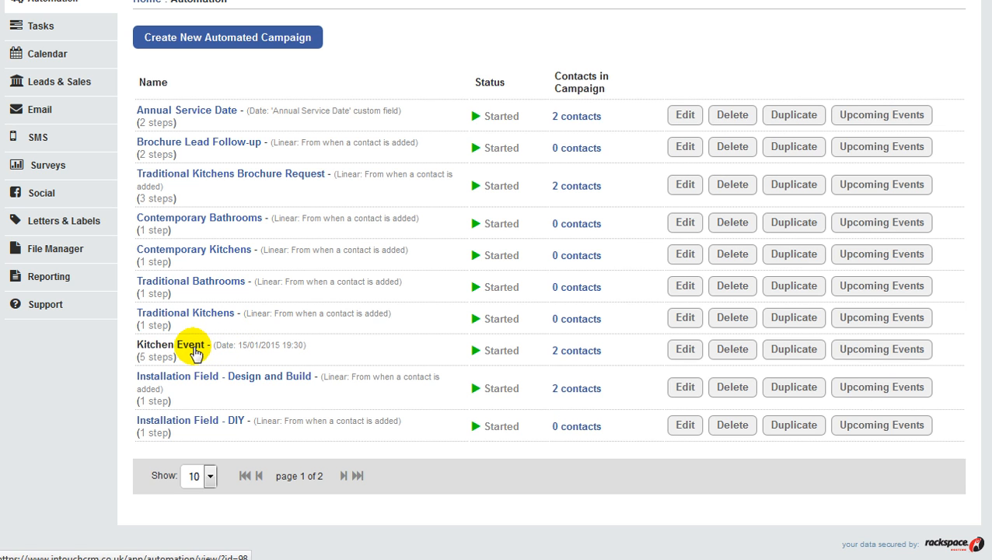
click(689, 350)
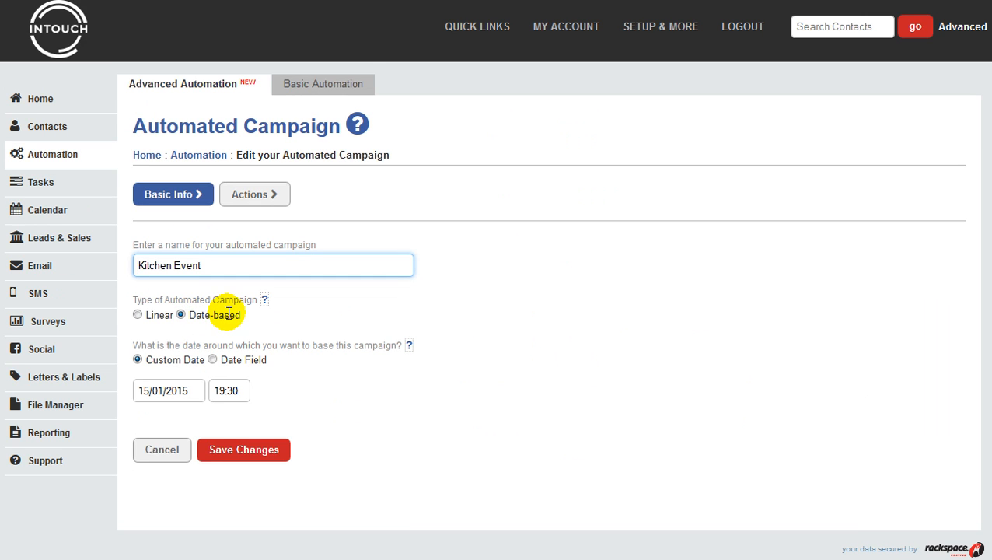
click(160, 390)
click(251, 390)
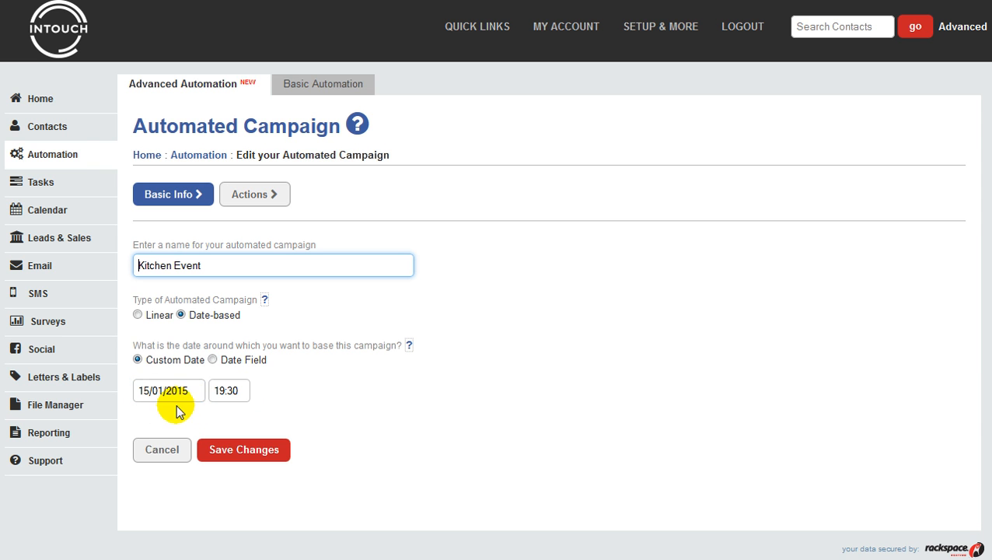
- Examine the Kitchen Event campaign's actions, covering the reminder emails, the Add to a Group action and the post-event emails
click(277, 196)
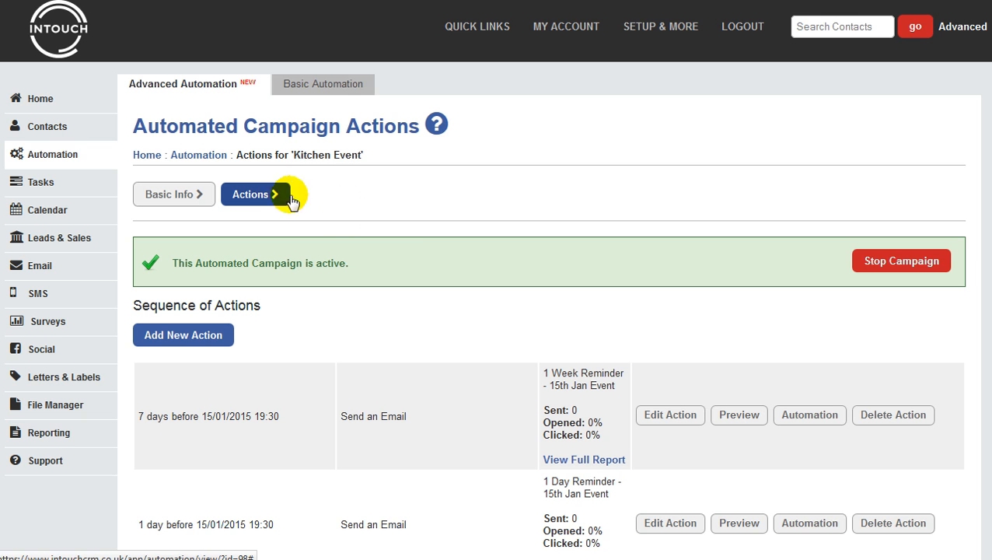
scroll(465, 265, down, 2)
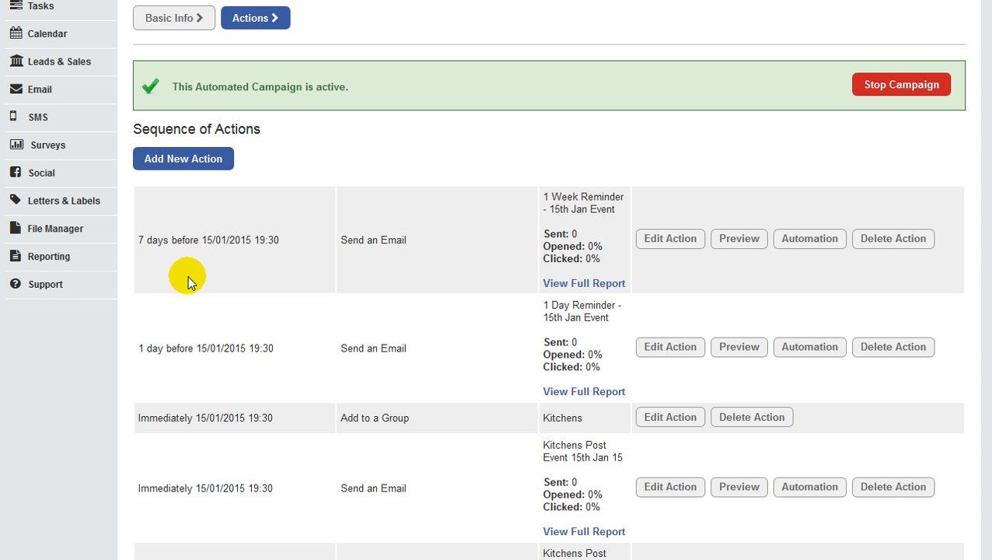
scroll(188, 276, down, 2)
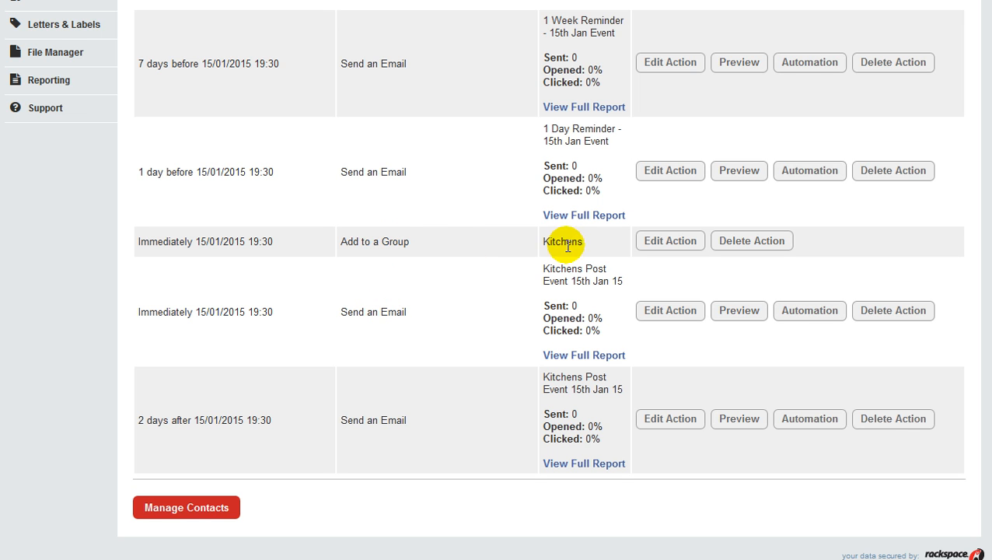
drag(589, 246, 538, 244)
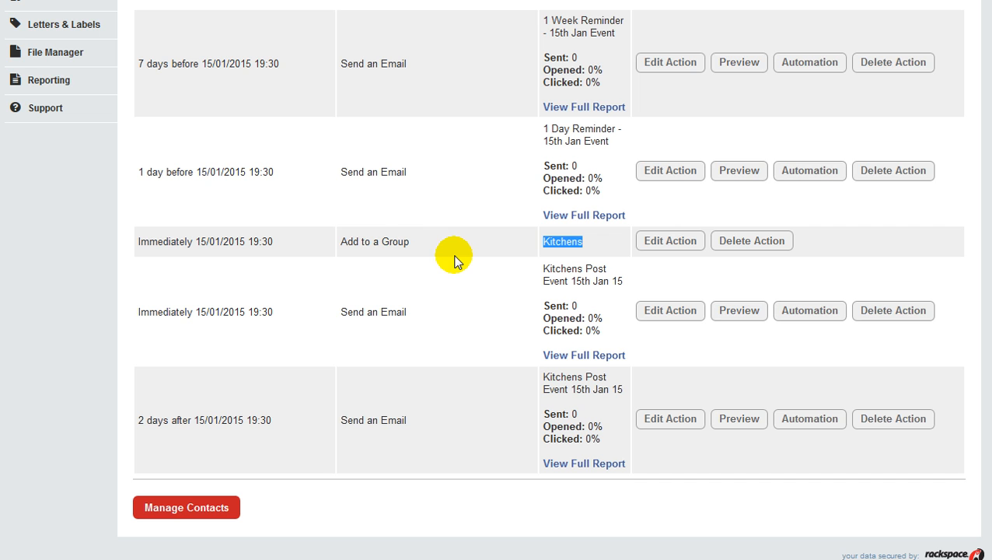
scroll(455, 261, up, 2)
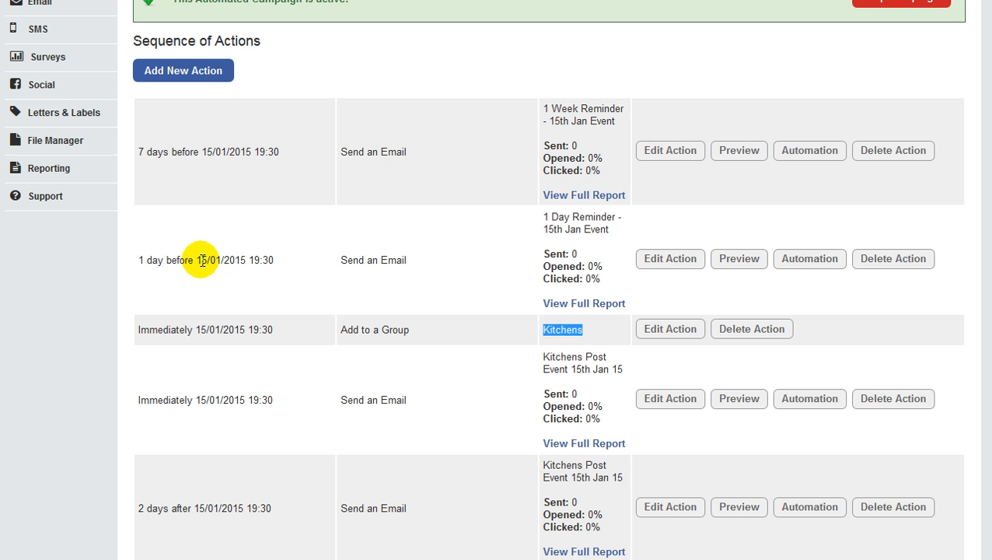
scroll(206, 259, down, 2)
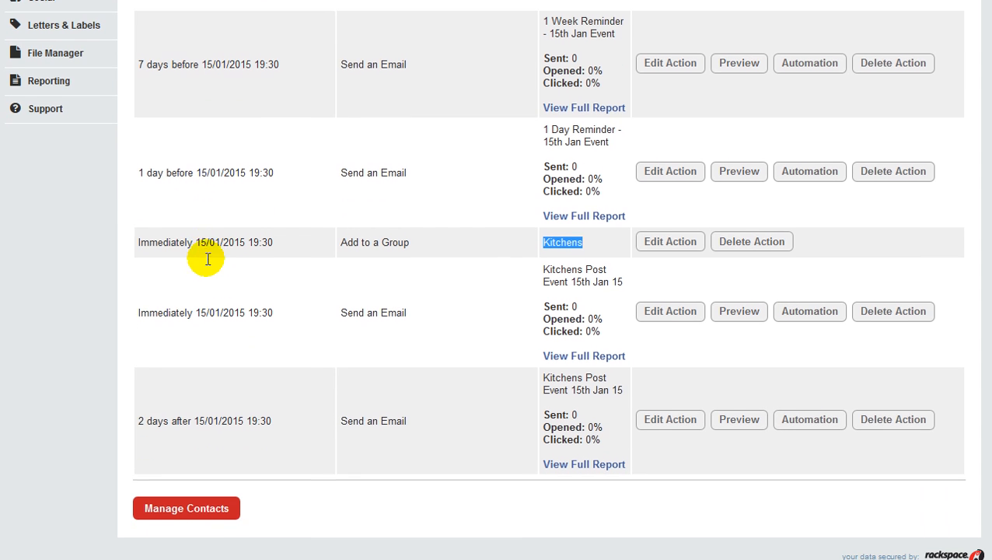
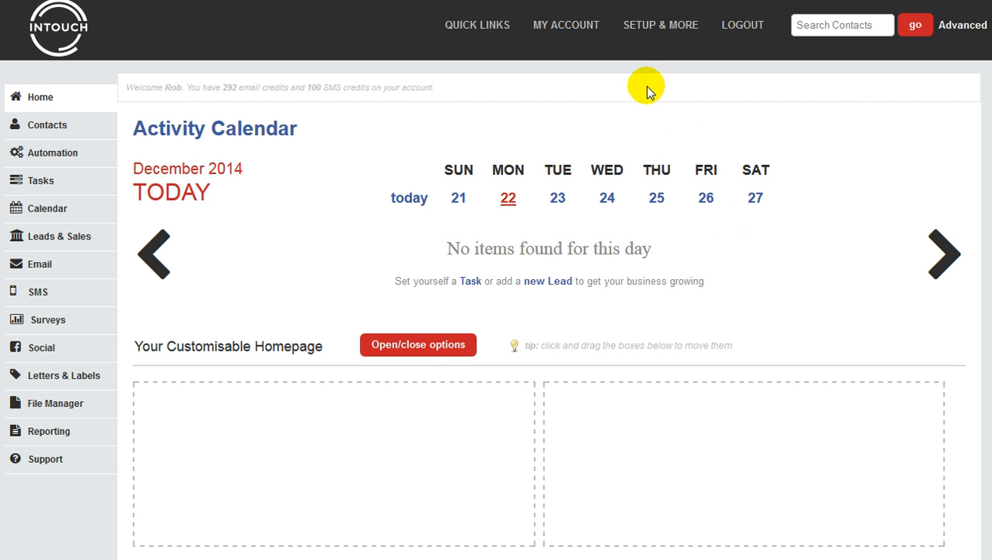
- Open the custom field management page and review the contact custom fields, including Annual Service Date
mouse_move(661, 28)
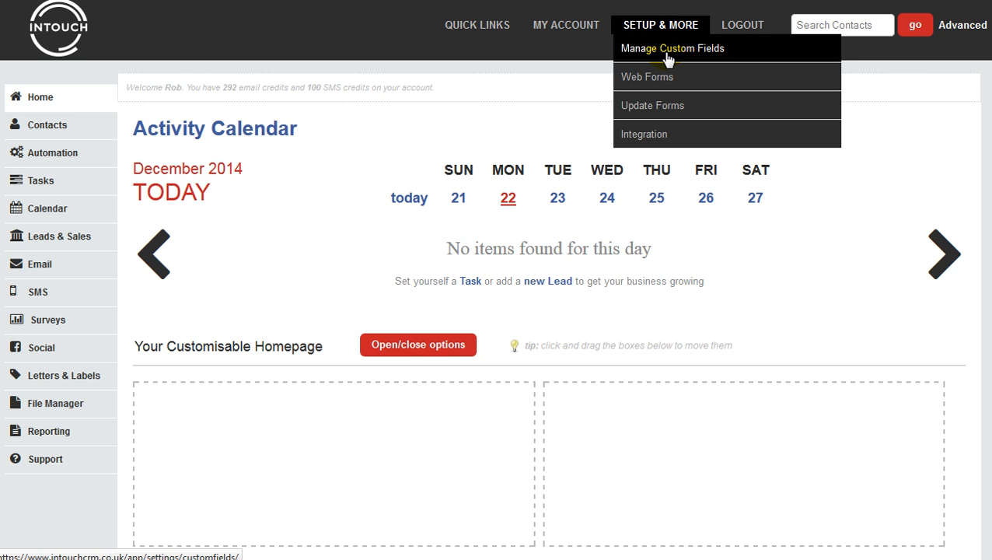
click(667, 56)
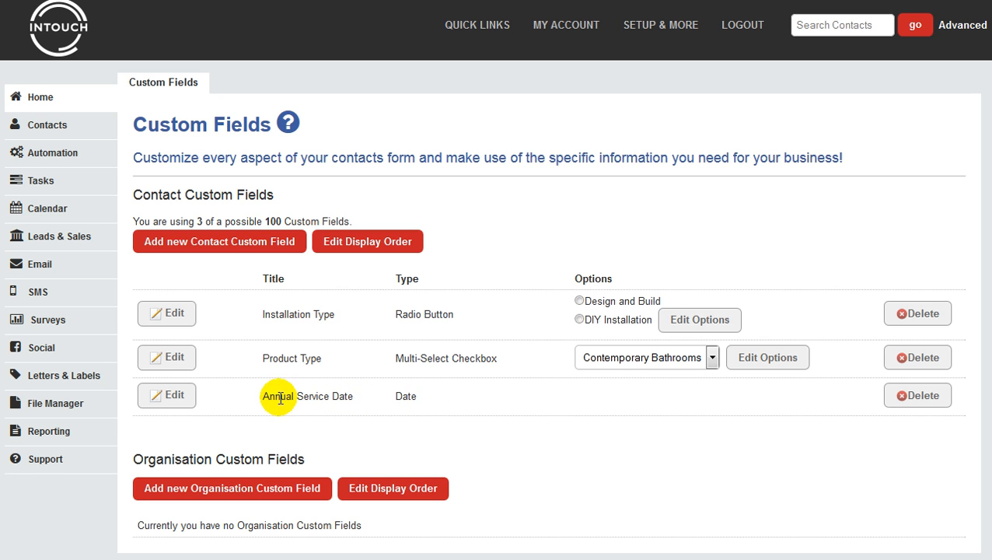
- Open the record of the first contact in the contact list
click(61, 131)
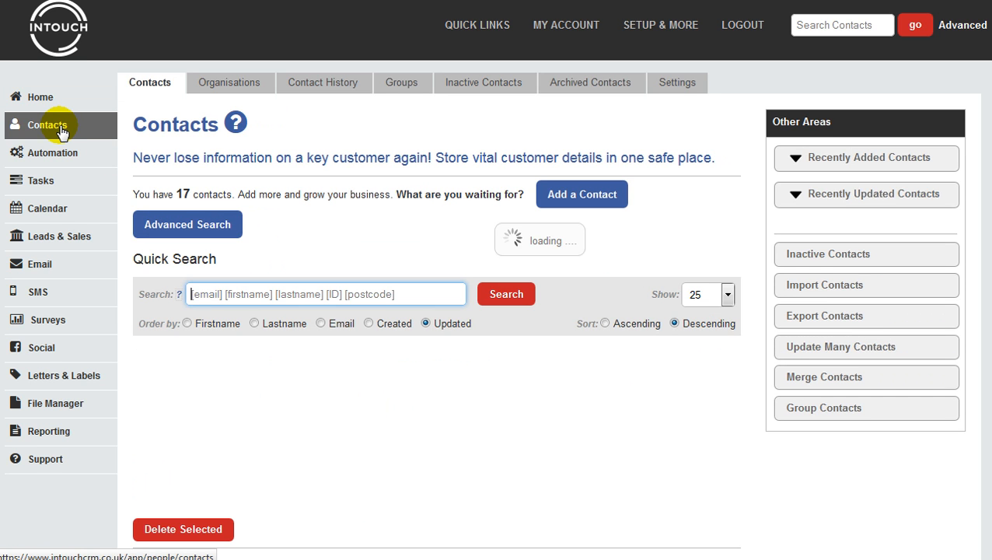
scroll(355, 155, down, 2)
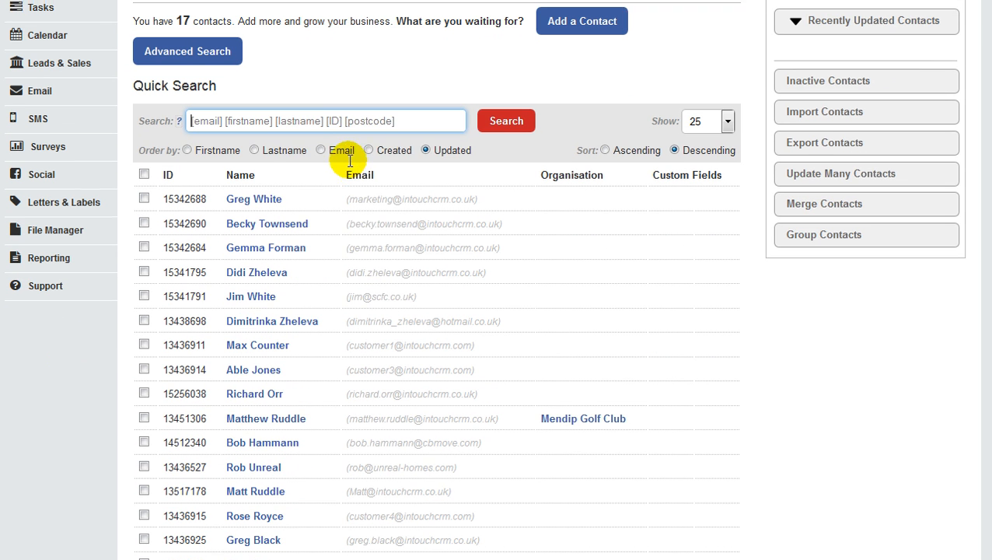
click(257, 199)
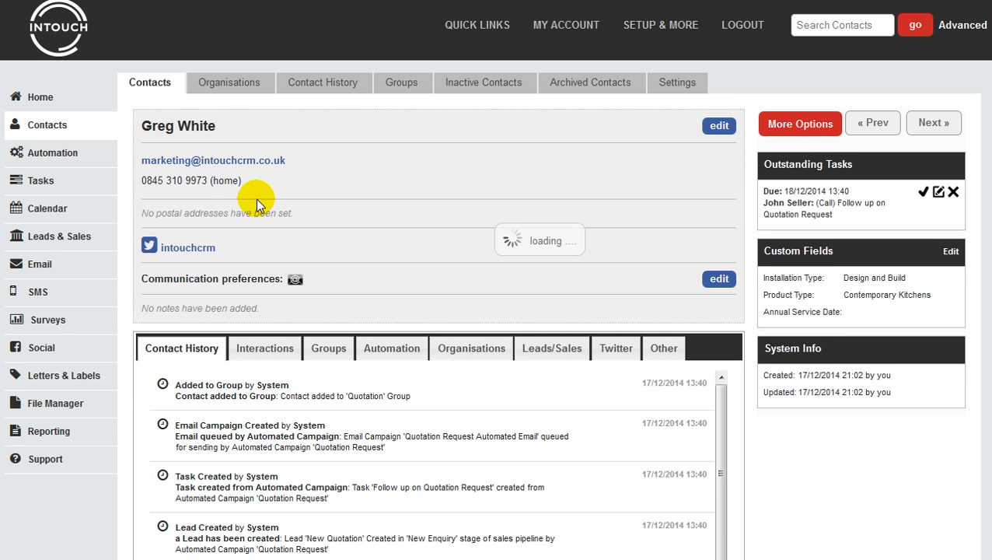
- Set the contact's Annual Service Date custom field to 20/02/2015 and save the custom fields
click(949, 252)
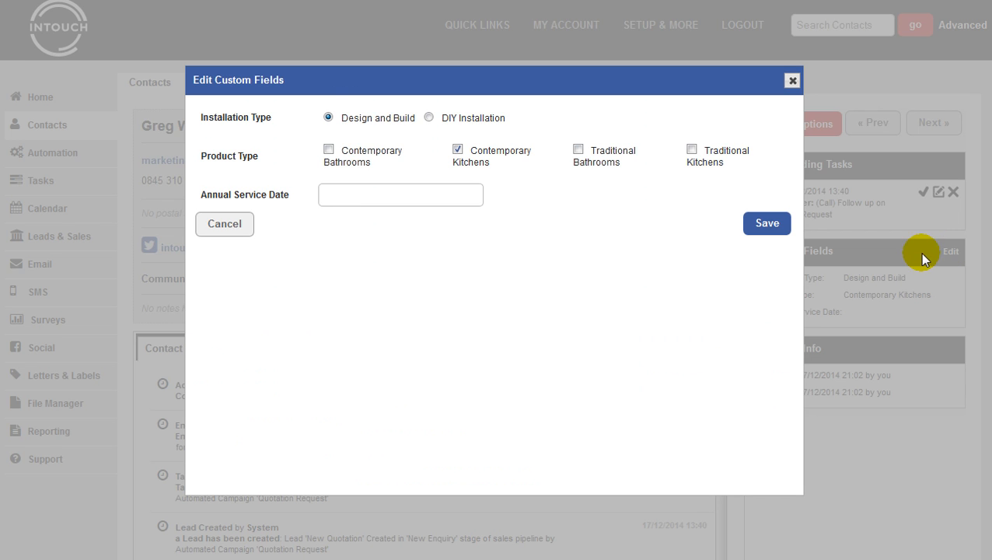
click(387, 196)
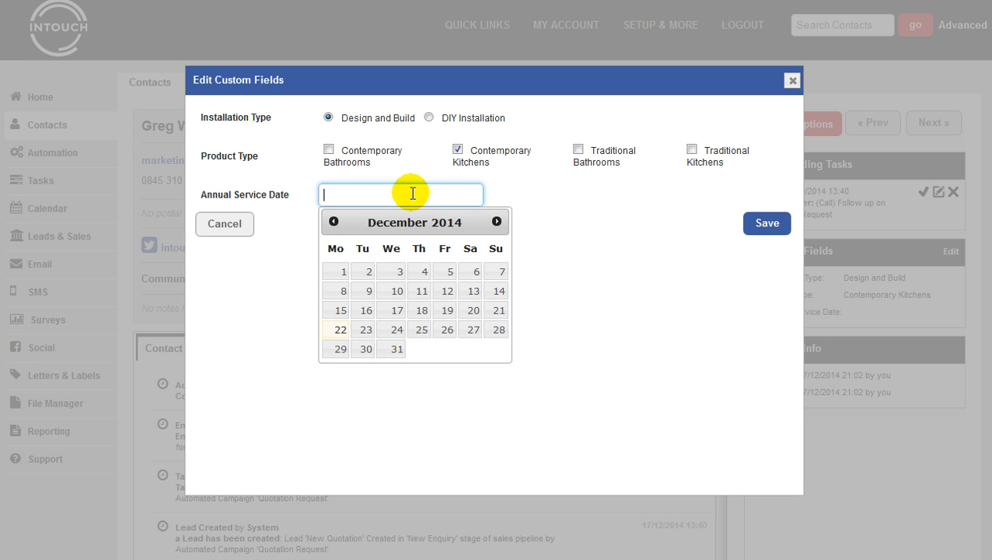
click(497, 221)
click(497, 222)
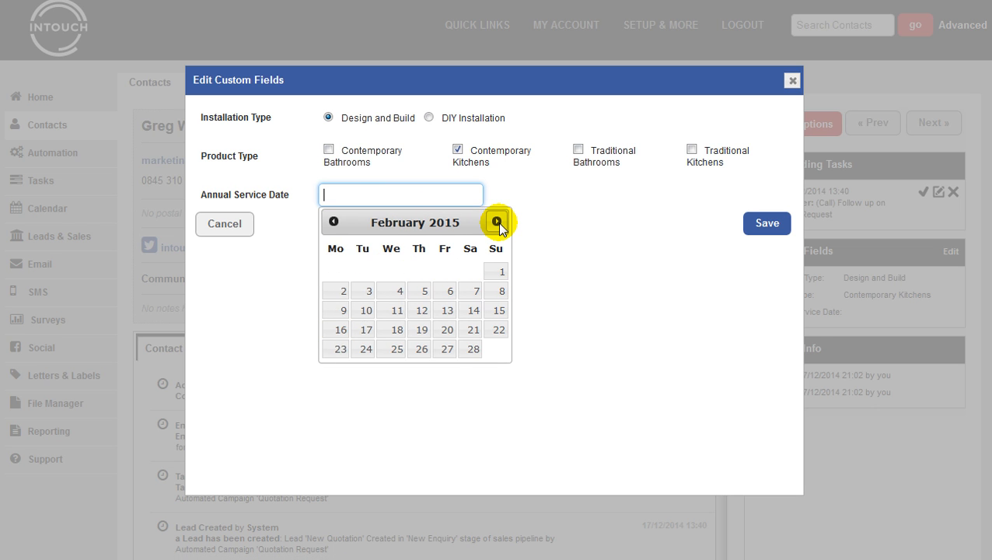
click(451, 332)
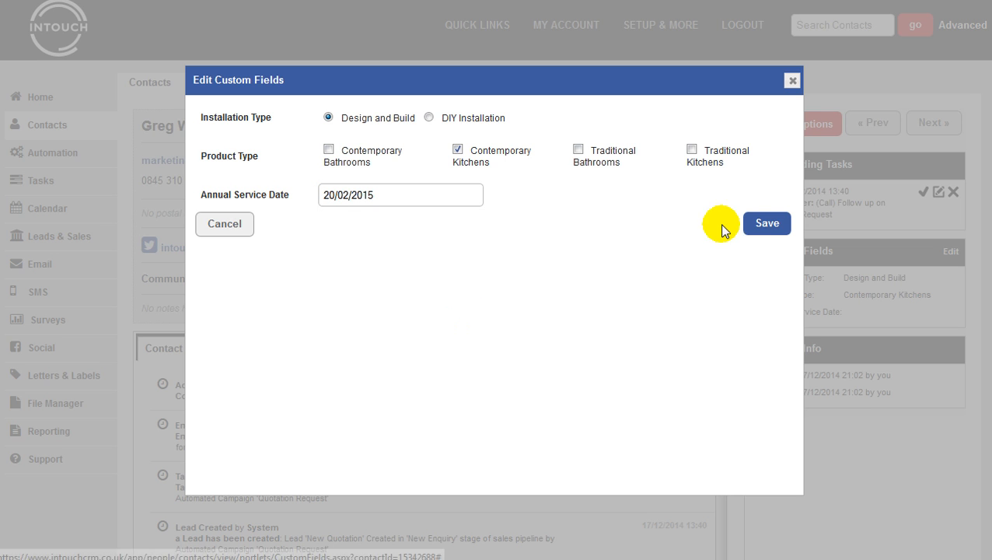
click(772, 224)
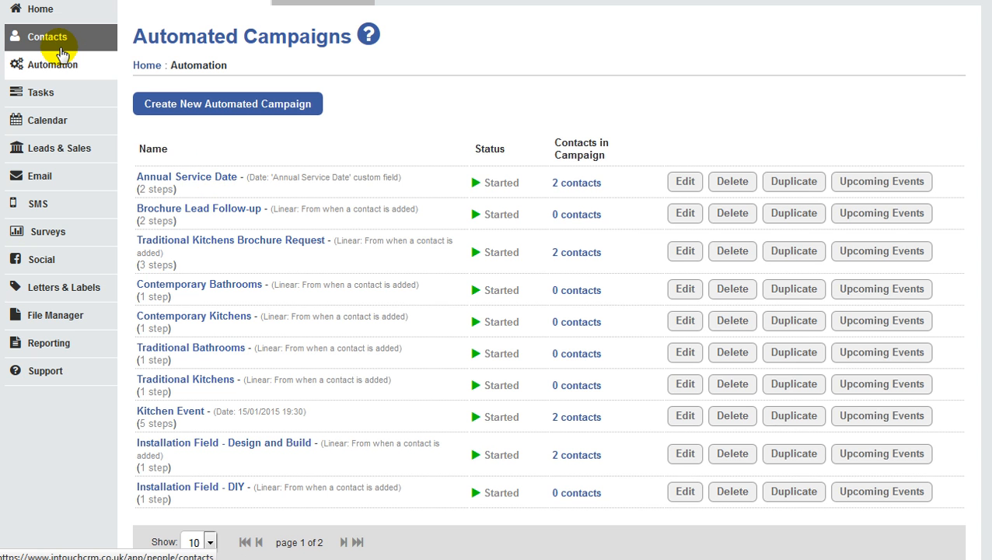
- Reopen the first contact's record from the contact list and add the contact to the Annual Service Date advanced automation campaign
click(57, 44)
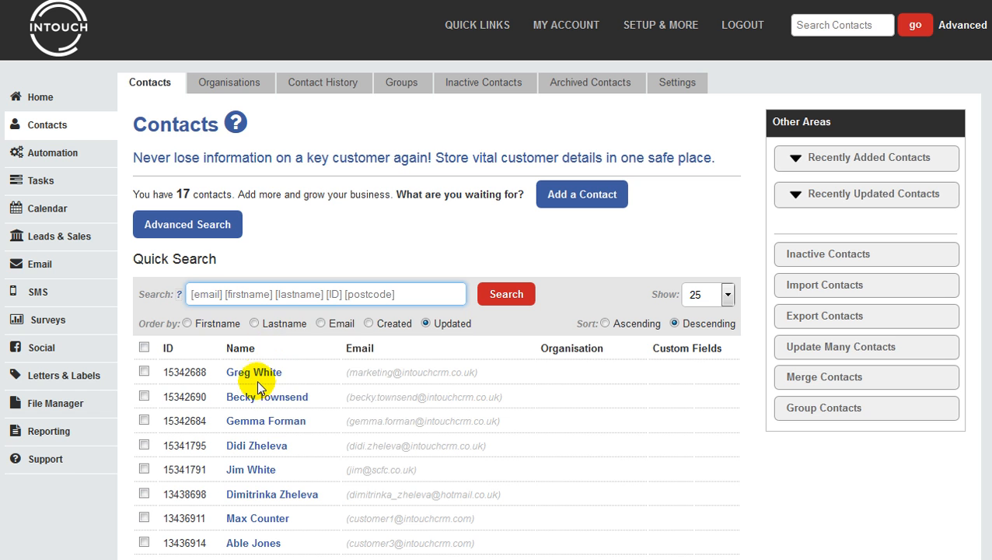
click(262, 377)
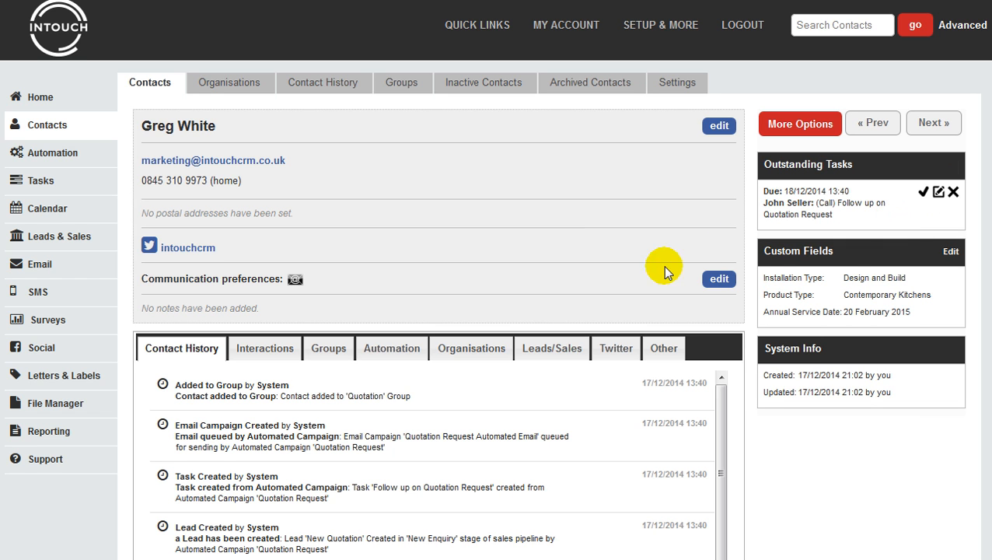
click(390, 352)
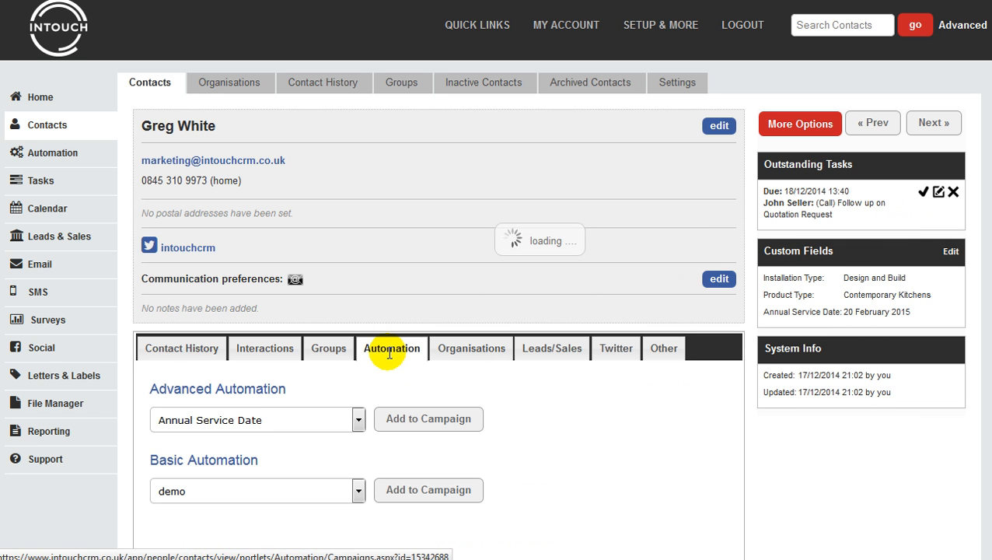
scroll(549, 376, down, 1)
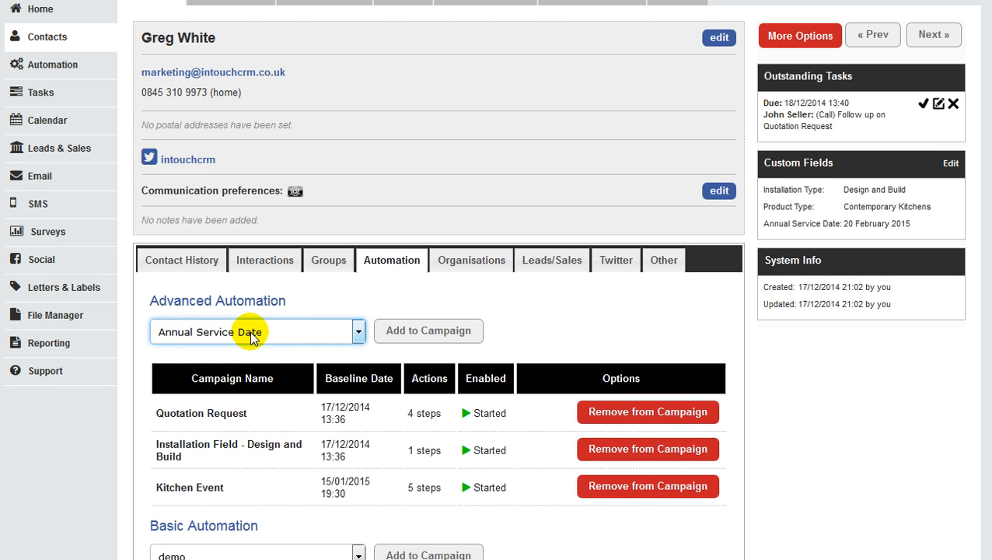
click(447, 333)
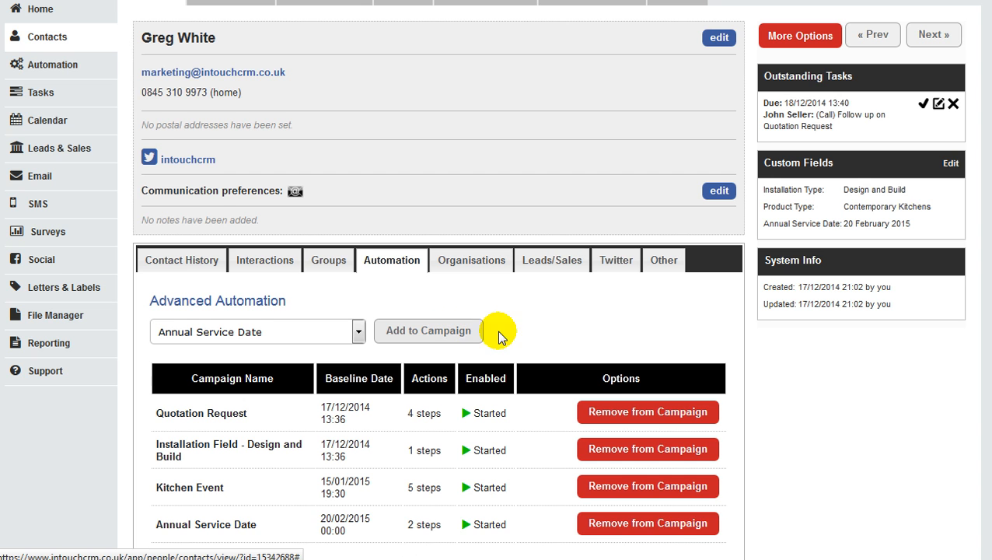
scroll(560, 330, down, 3)
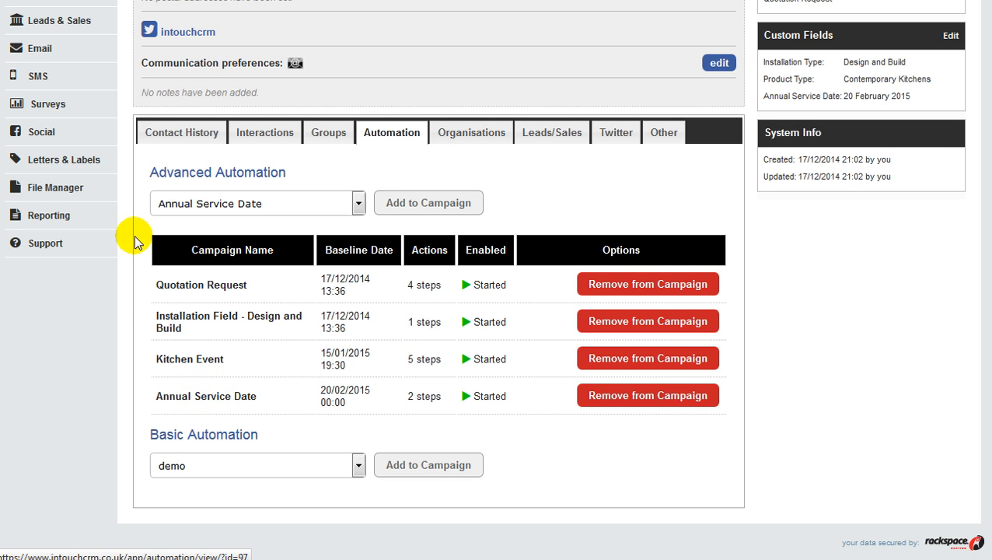
- Open the Annual Service Date automated campaign and examine its basic info, including the campaign type and the date field it is based on
scroll(117, 218, up, 3)
click(61, 122)
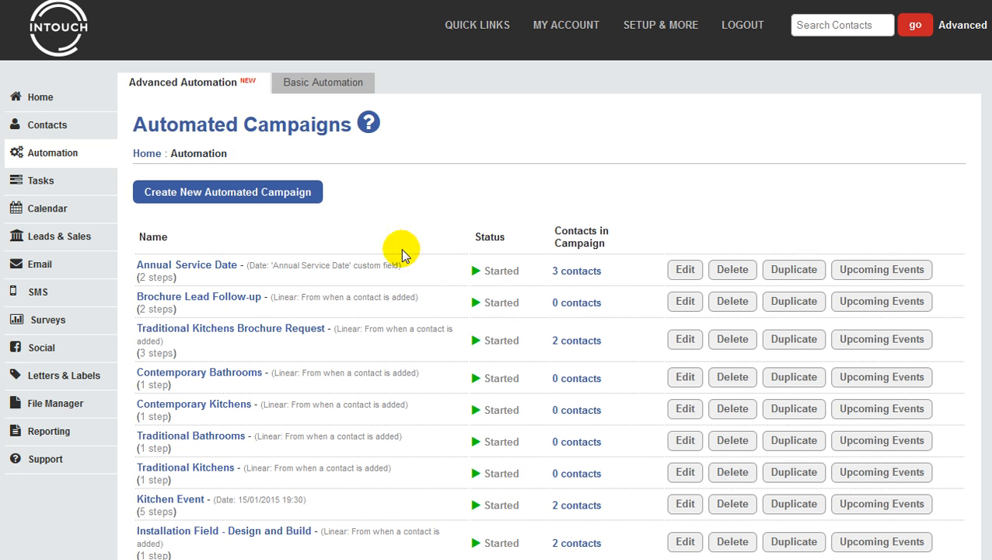
click(208, 267)
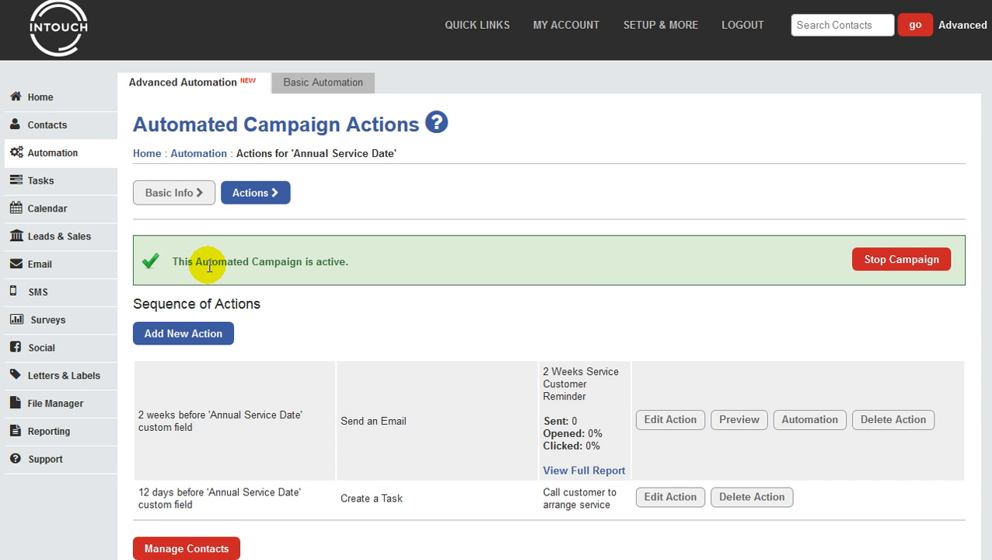
click(179, 197)
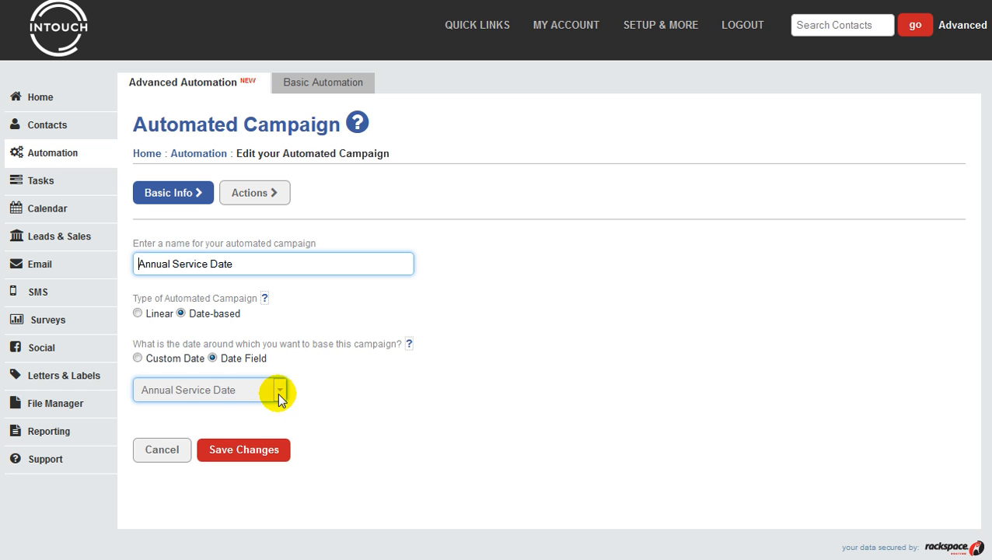
- Review the Annual Service Date campaign's sequence of actions and preview the 2 Weeks Service Customer Reminder email
click(259, 193)
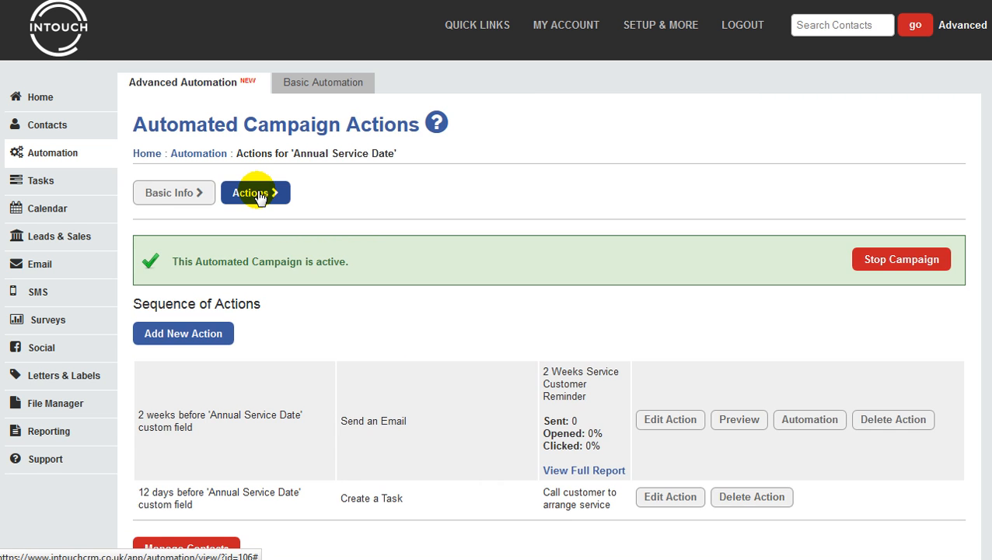
scroll(490, 222, down, 1)
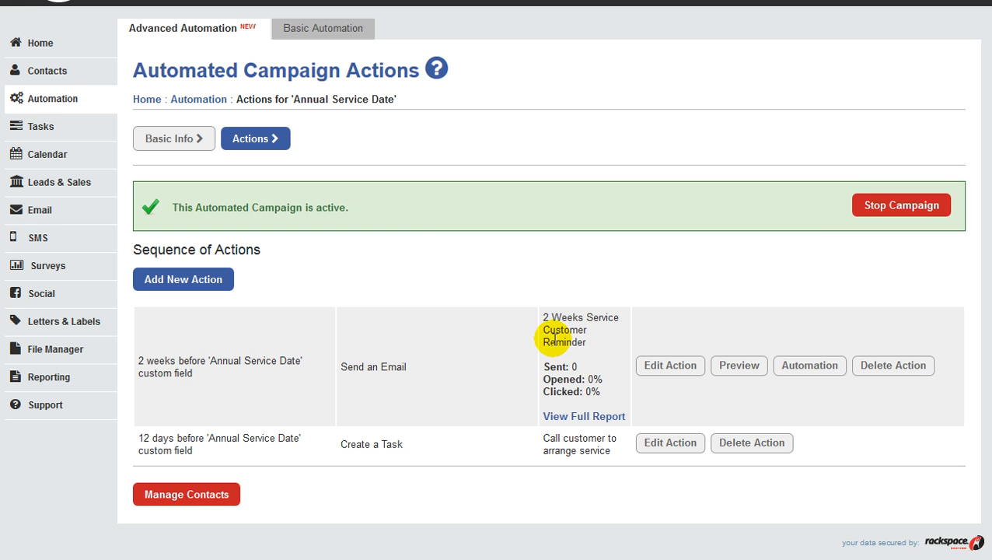
click(734, 371)
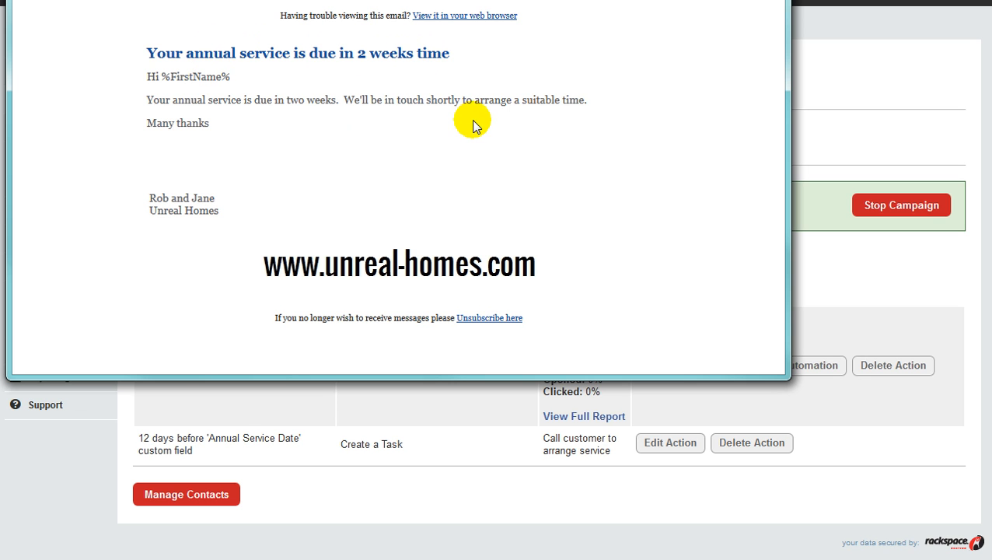
click(766, 1)
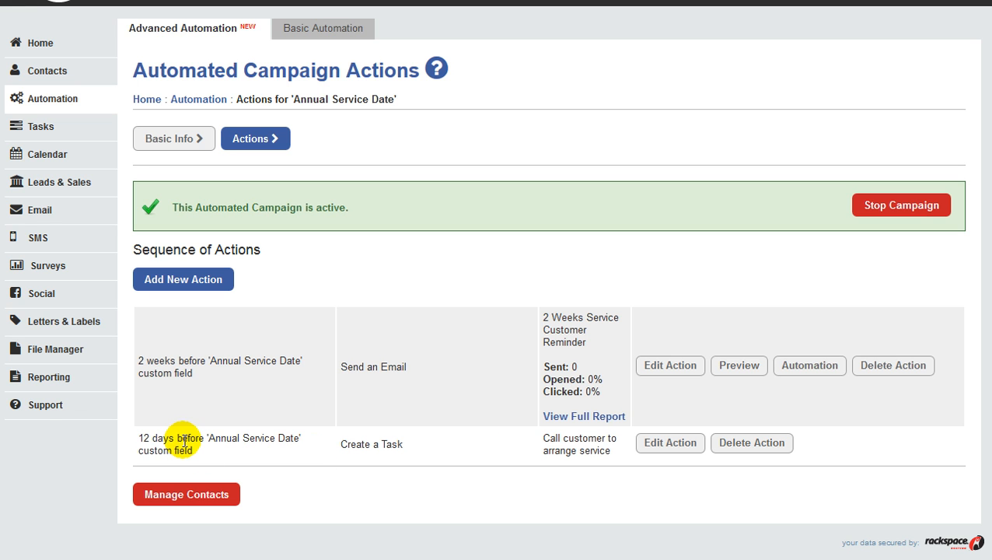
- Open the 'Call customer to arrange service' task action for editing and examine its title and assignee
click(690, 449)
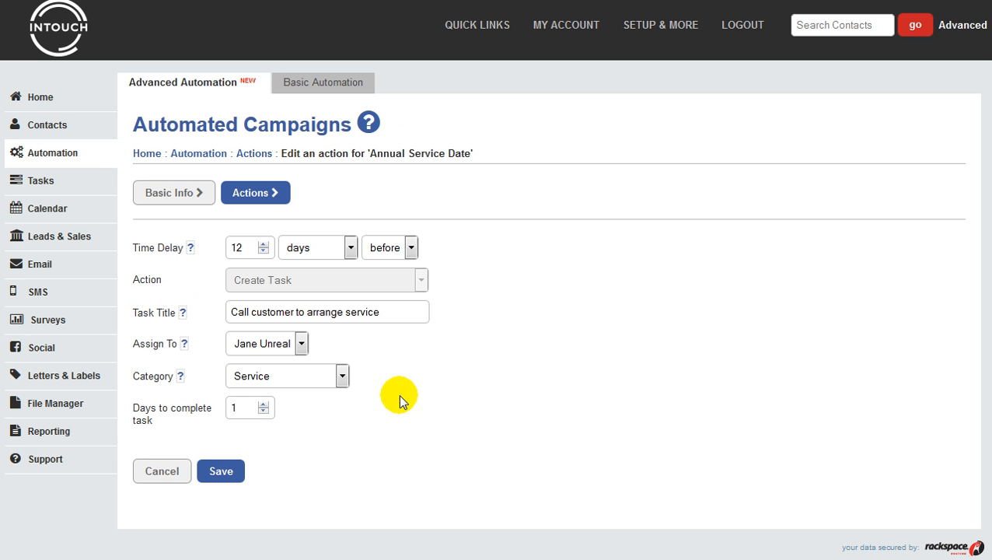
click(351, 311)
click(273, 349)
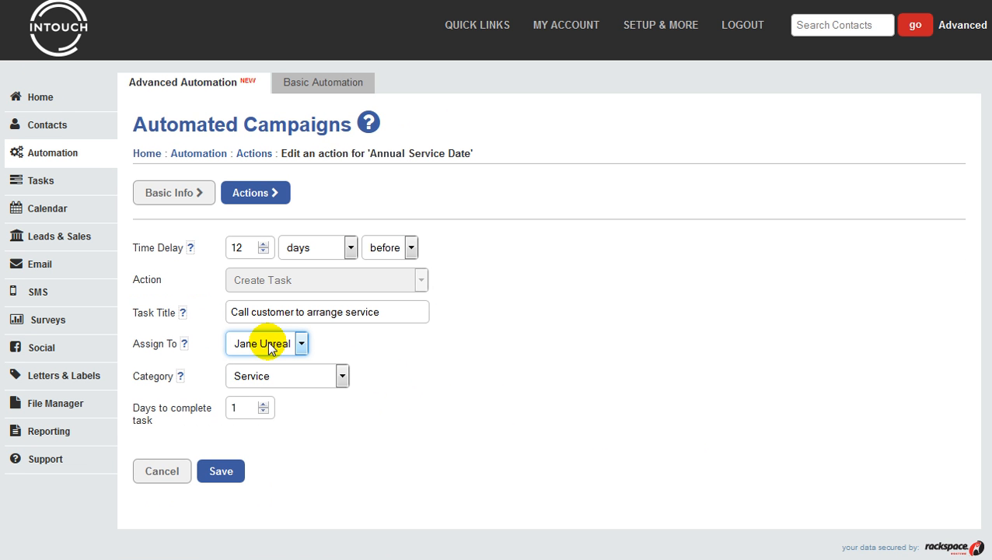